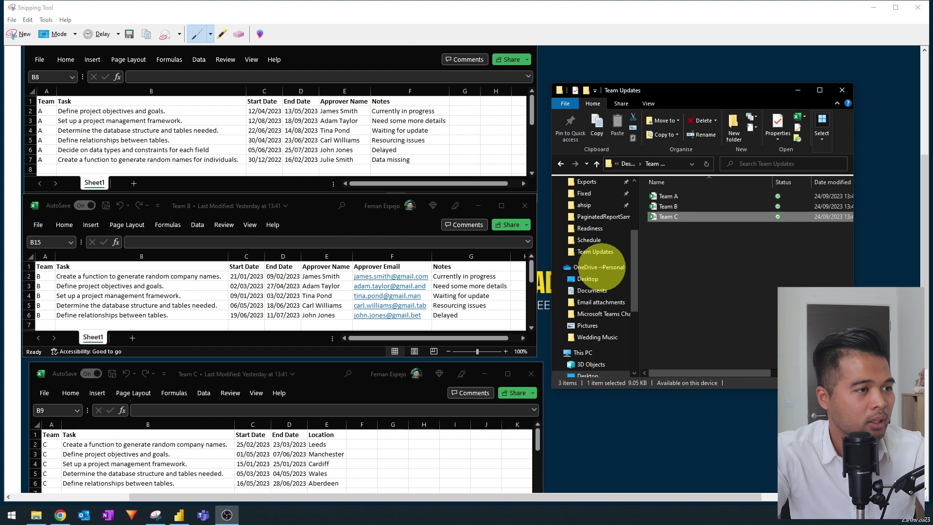
Connect Power BI to the Team Updates folder as a Folder data source.
scroll(594, 260, "down", 1)
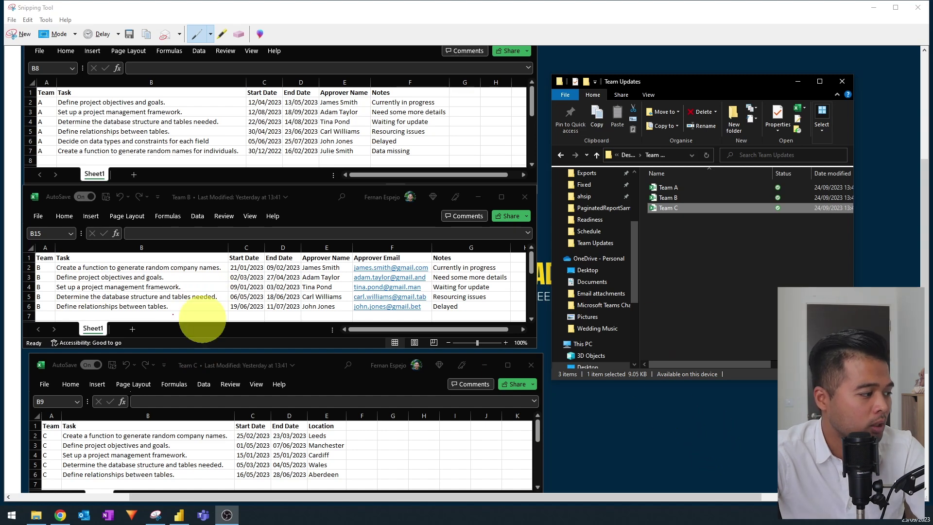
scroll(137, 307, "down", 1)
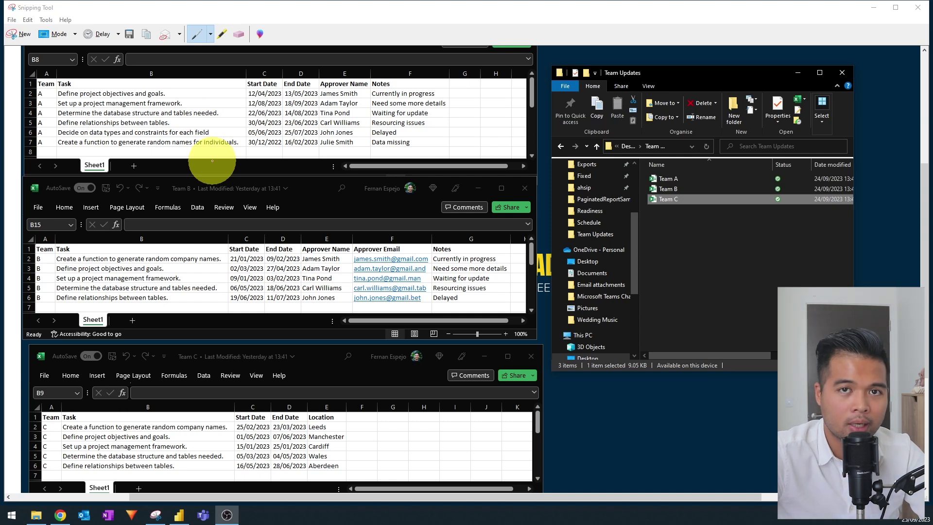
left_click(180, 516)
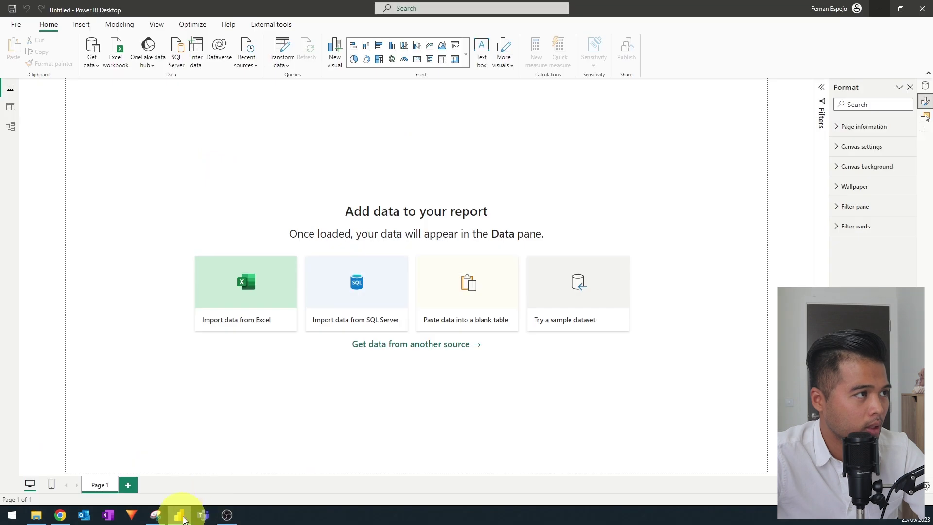
left_click(97, 68)
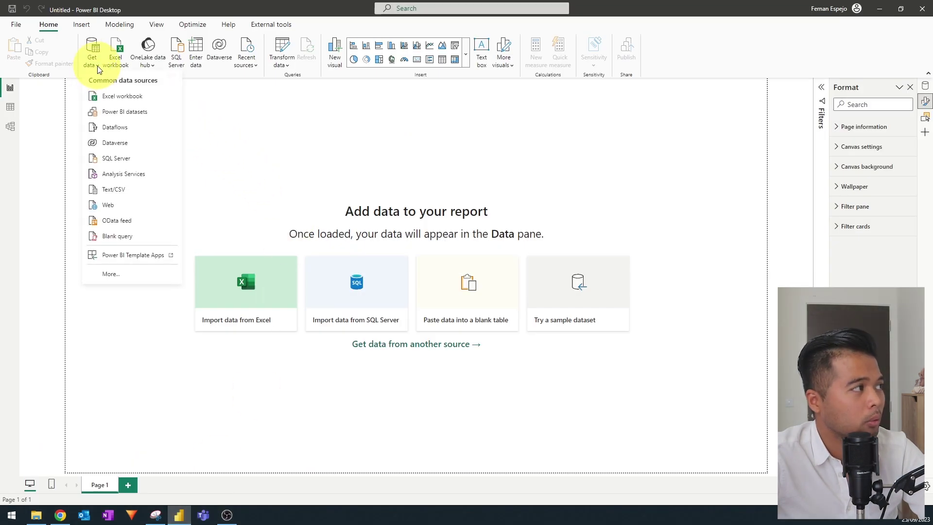
left_click(123, 276)
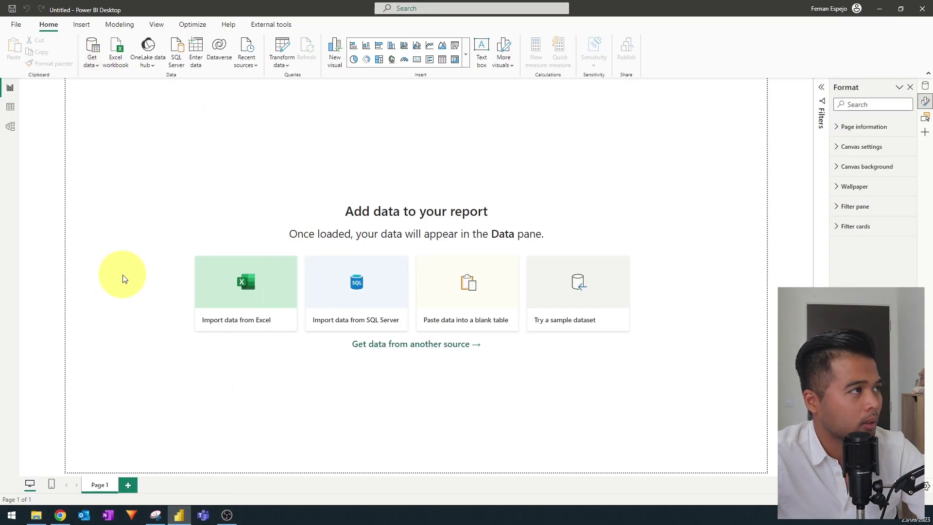
left_click(439, 206)
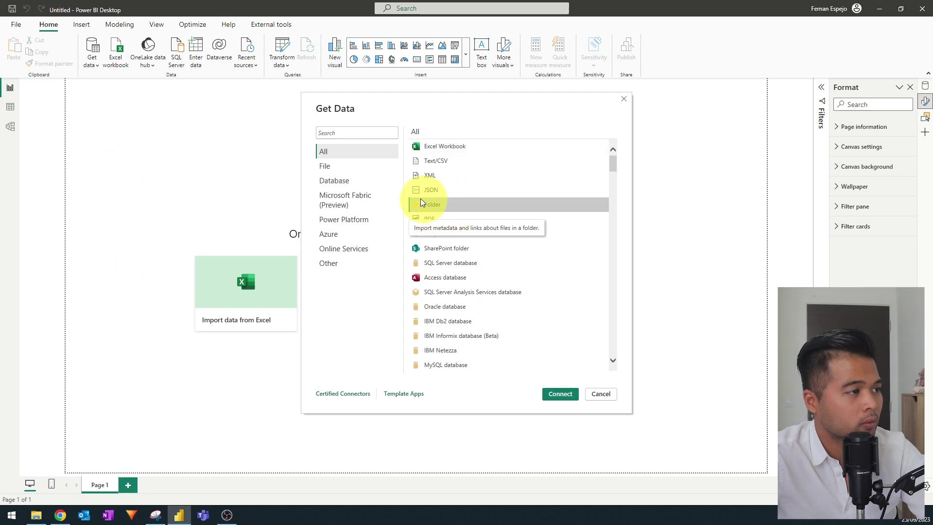
left_click(560, 394)
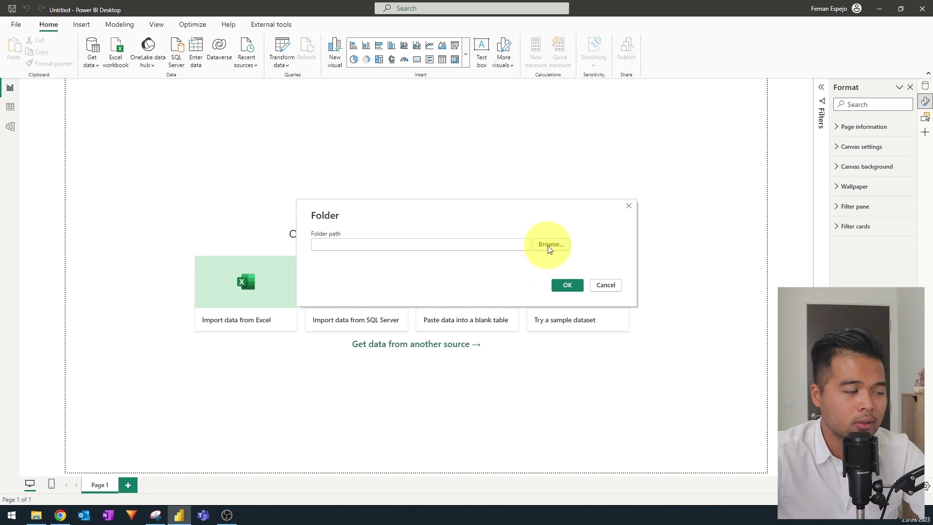
left_click(549, 246)
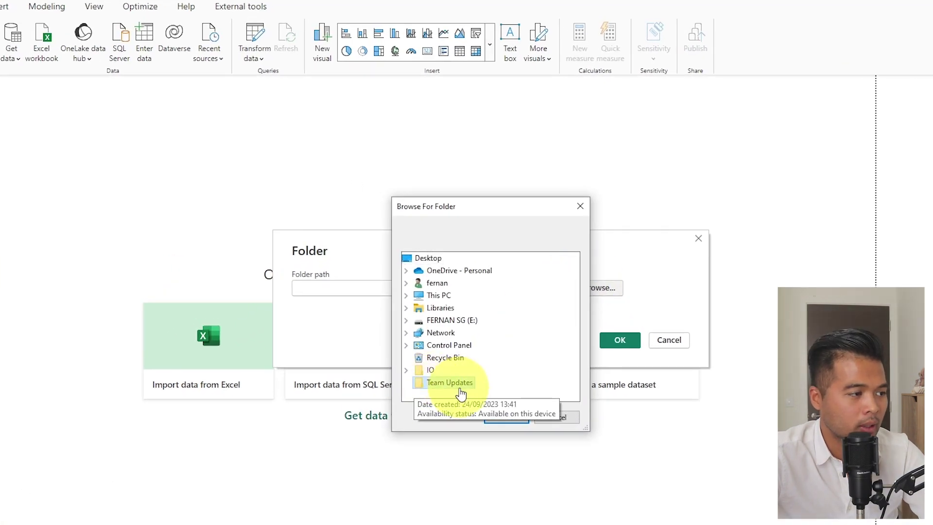
left_click(504, 419)
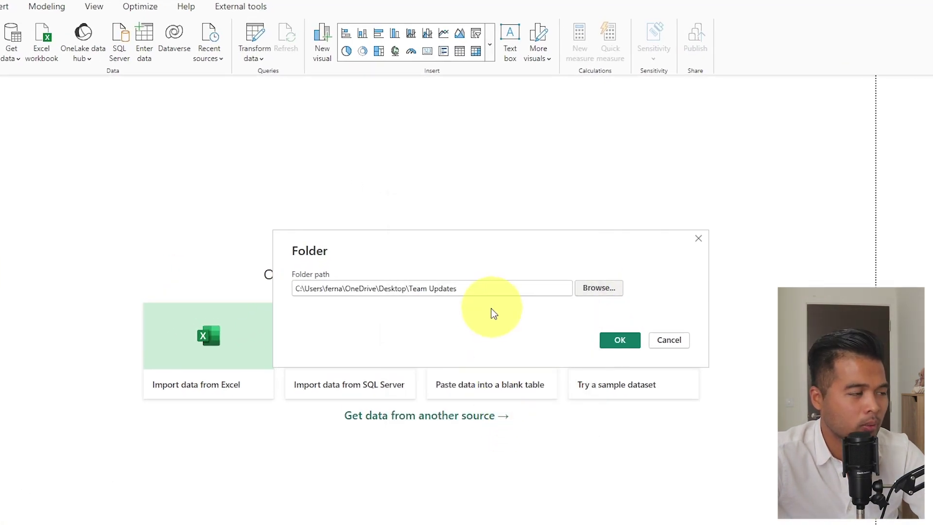
left_click(614, 340)
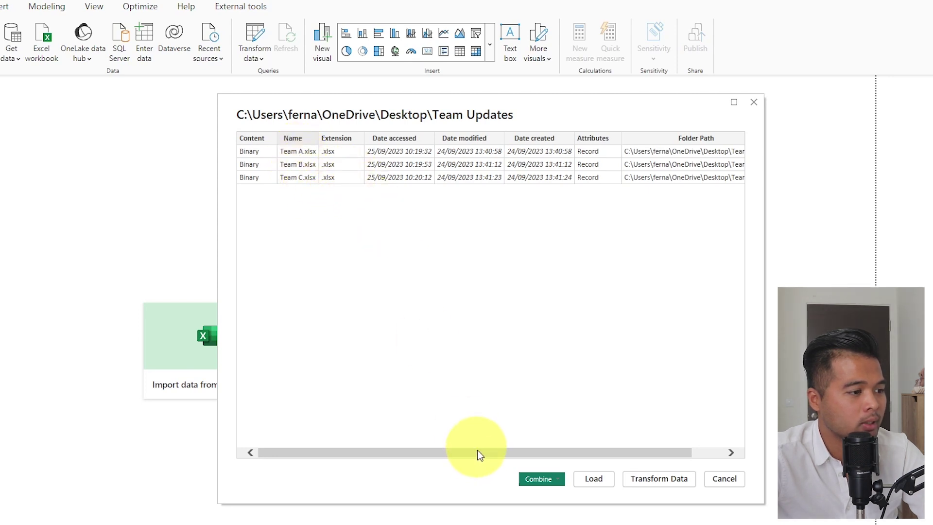
Combine & Transform the team files, keeping First file as the sample and extracting Sheet1.
left_click_drag(477, 452, 474, 470)
left_click(556, 482)
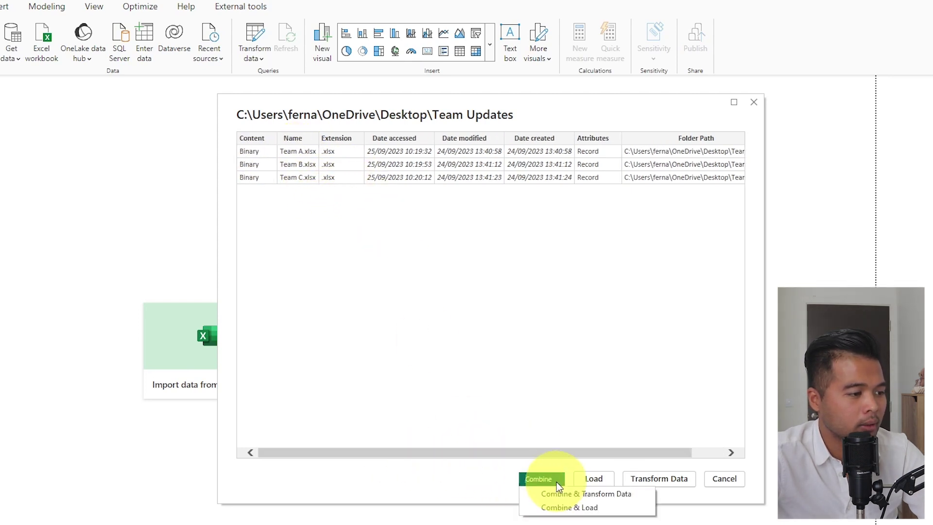
left_click(556, 495)
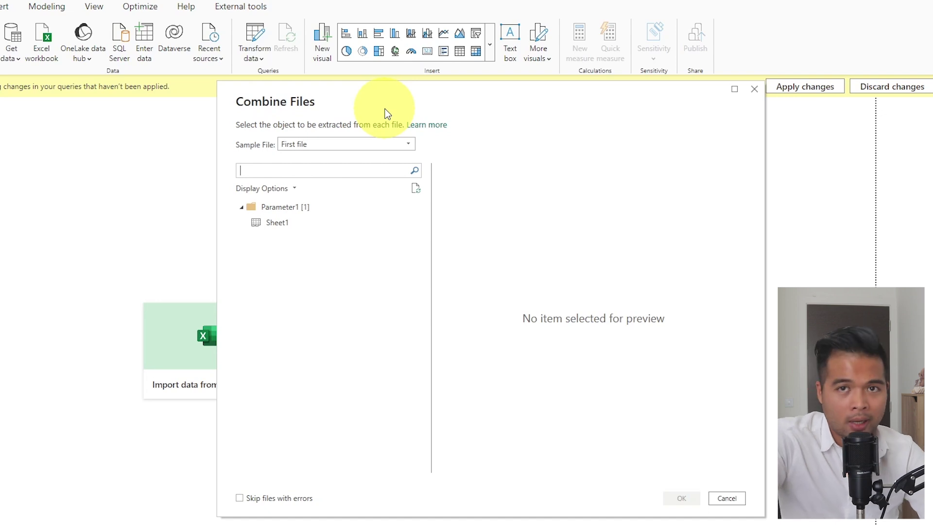
left_click(343, 147)
left_click(348, 149)
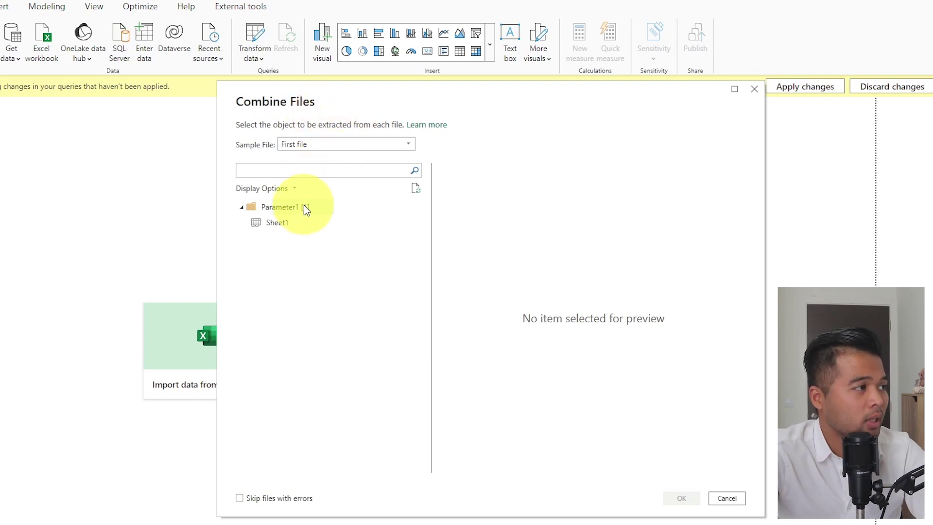
left_click(286, 222)
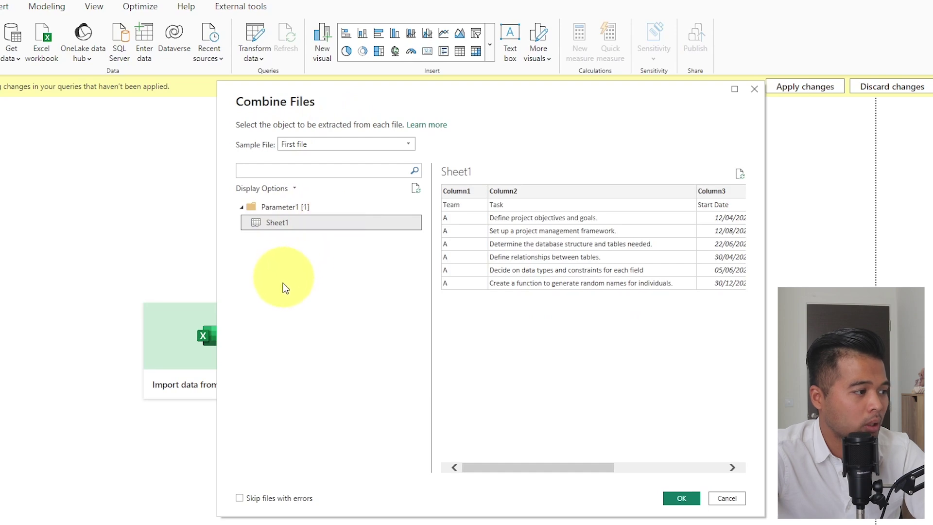
left_click(682, 497)
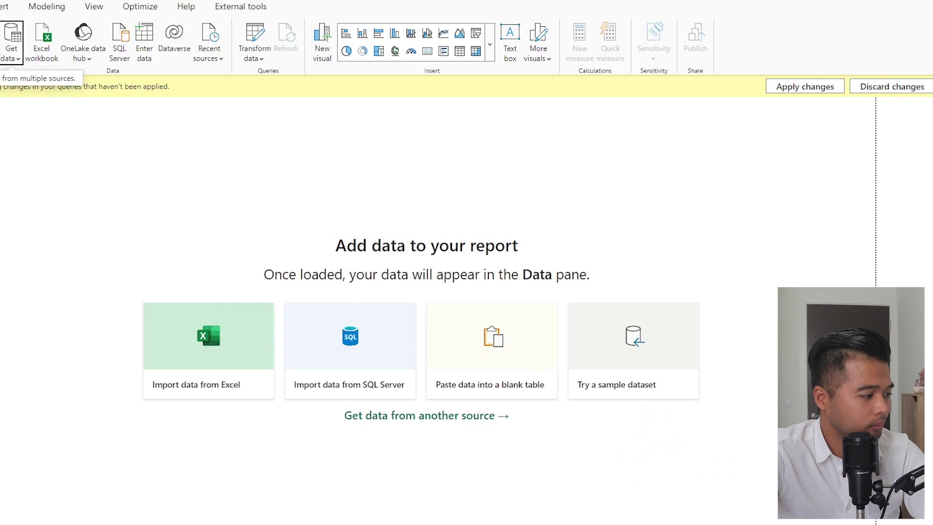
In Power Query Editor, check the Location and Approver Name headers in Column5, then expand the helper queries.
mouse_move(180, 513)
left_click(216, 481)
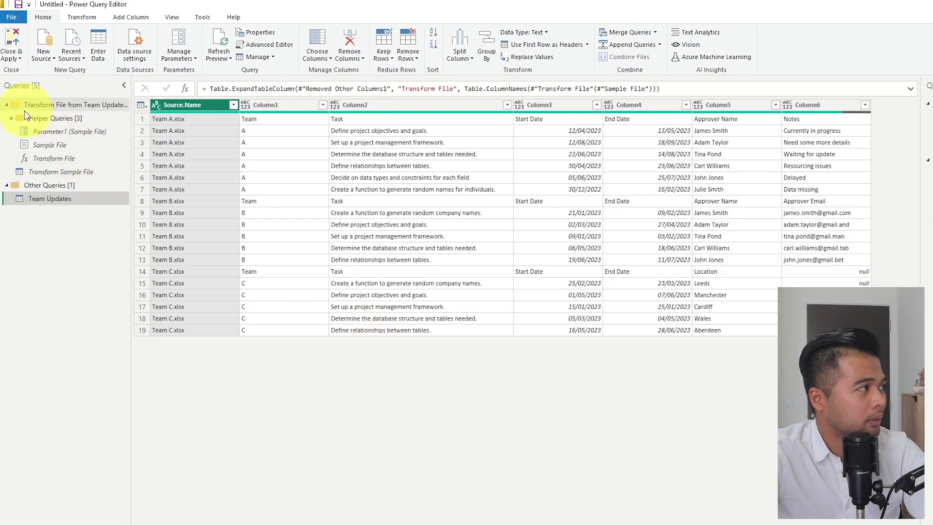
left_click(39, 105)
left_click(6, 105)
left_click(54, 131)
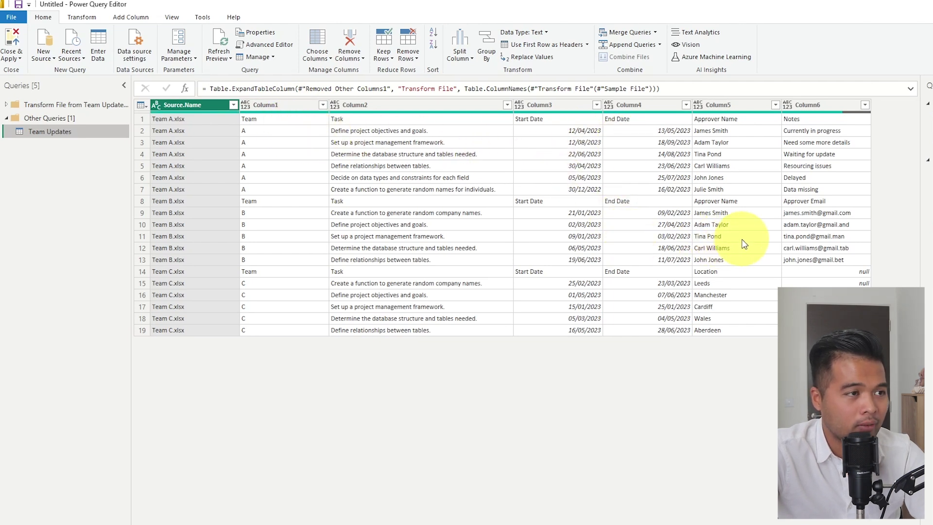
left_click(725, 274)
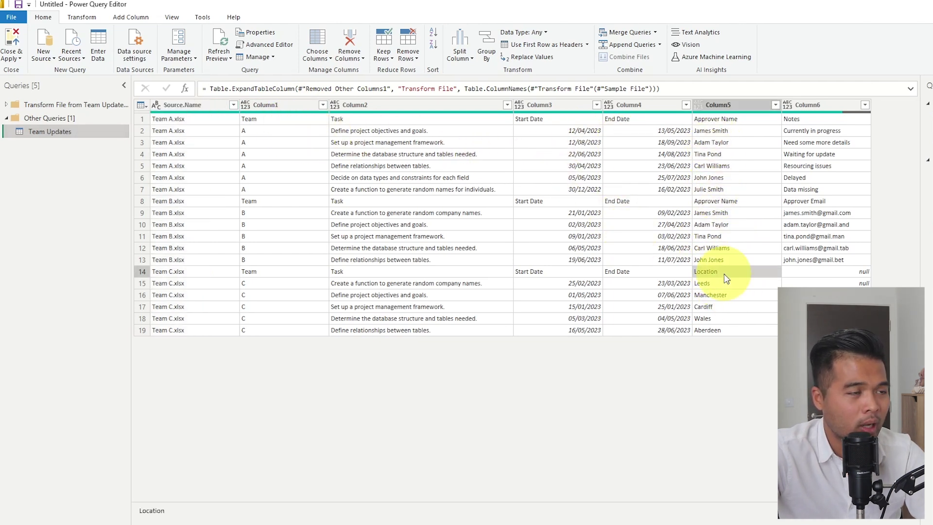
left_click(731, 201)
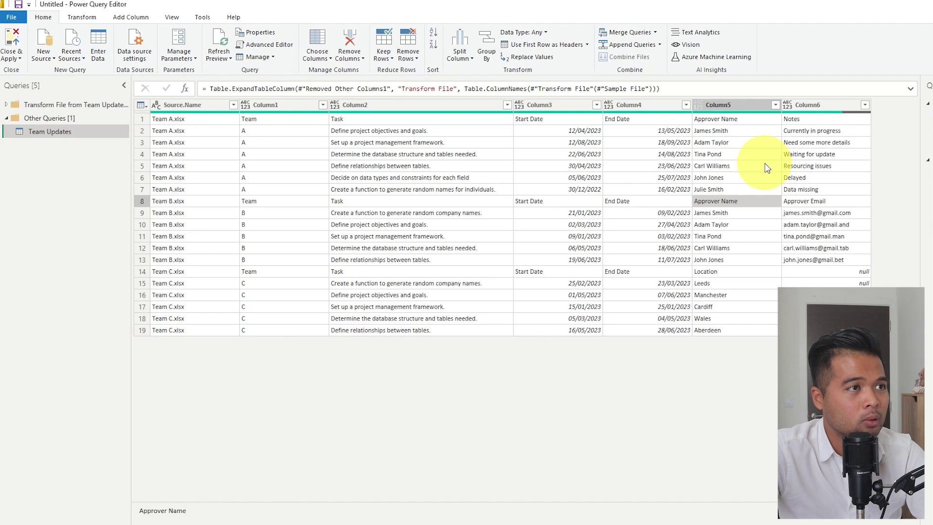
left_click(7, 105)
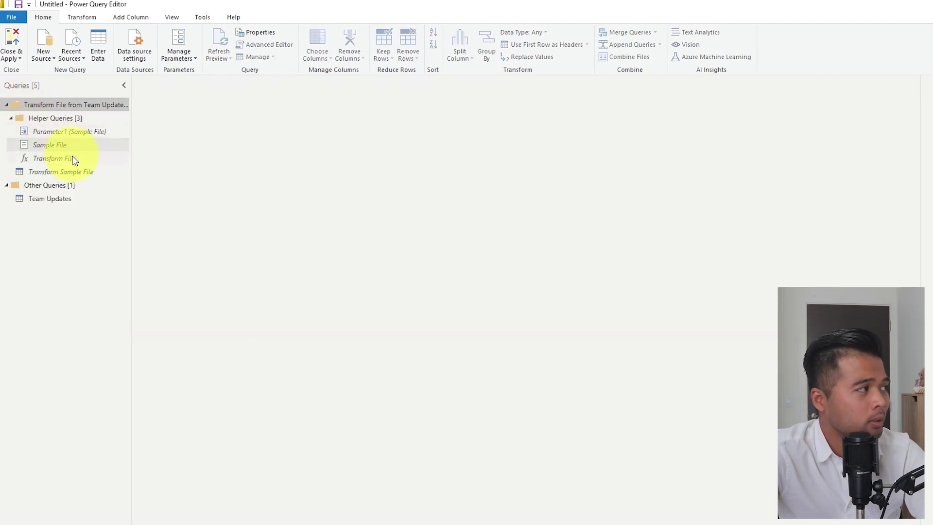
Use the first row as headers in Transform Sample File, then view Team Updates.
left_click(81, 174)
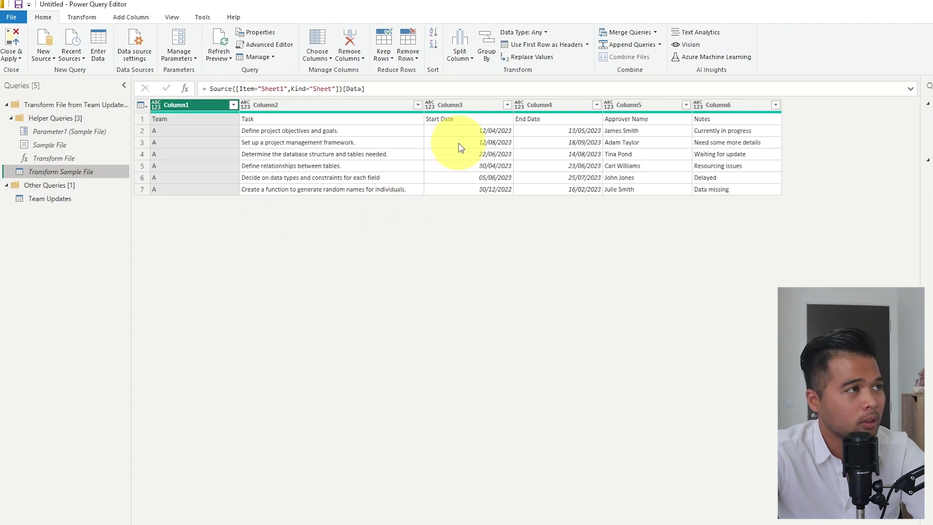
left_click(539, 47)
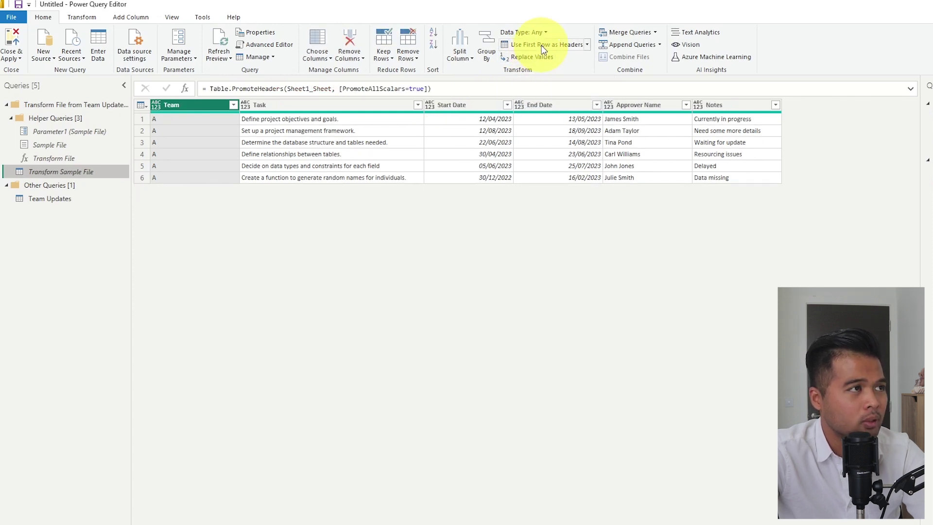
left_click(55, 200)
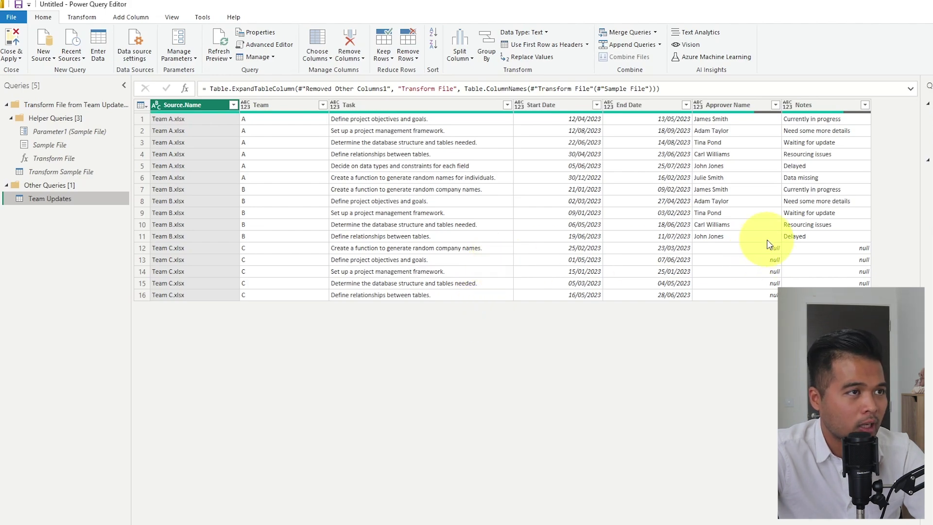
Circle Team B's Approver Email header and Team C's Location header in red pen.
left_click(156, 515)
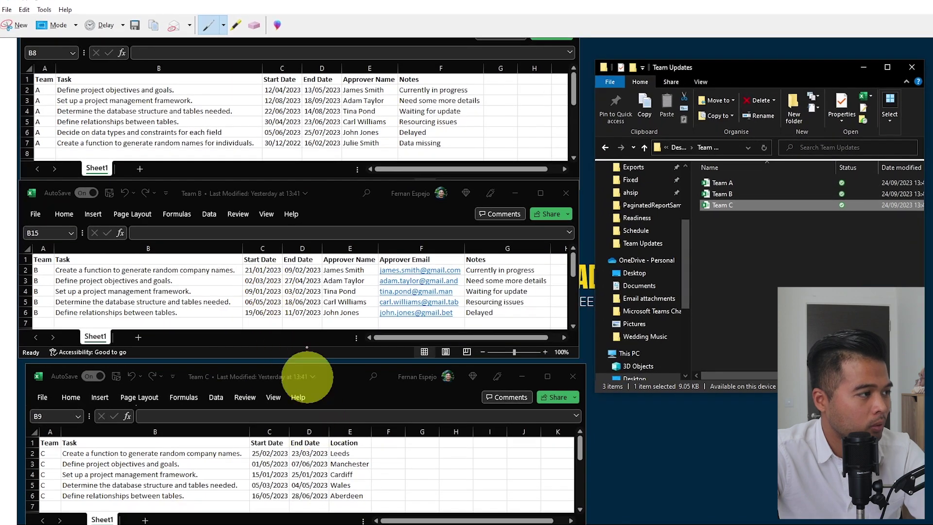
mouse_move(403, 242)
left_mouse_down()
mouse_move(402, 267)
mouse_move(376, 257)
mouse_move(417, 251)
left_mouse_up()
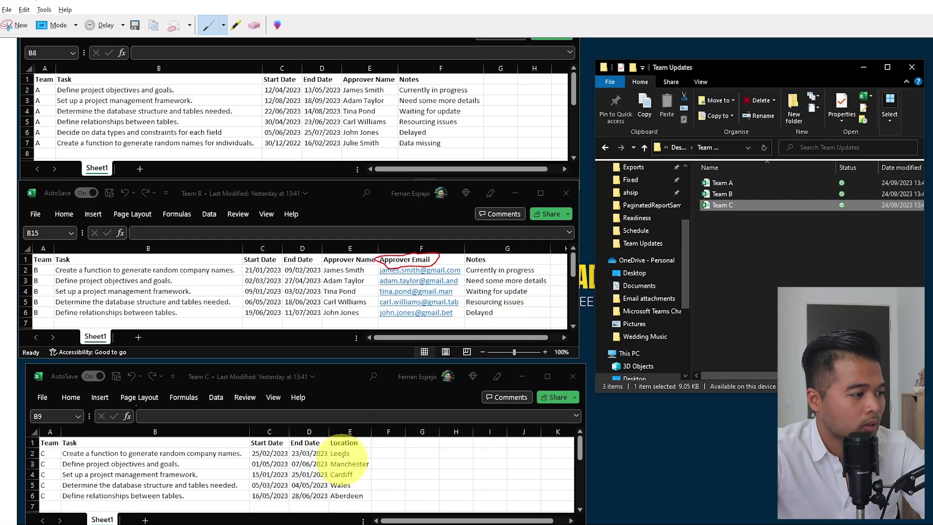
mouse_move(340, 456)
left_mouse_down()
mouse_move(327, 430)
mouse_move(359, 432)
mouse_move(369, 450)
mouse_move(331, 456)
left_mouse_up()
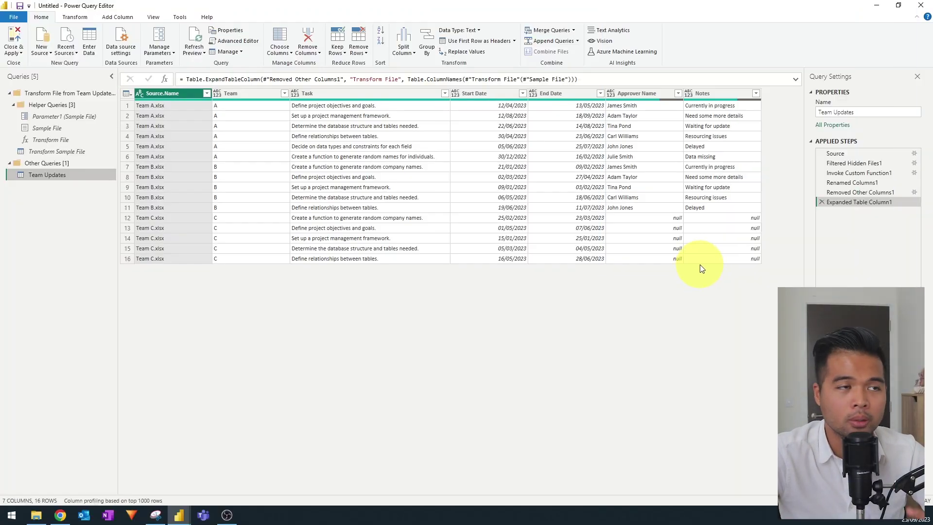
From the two-column step, drill down into the Transform File column and confirm the navigation step.
left_click(872, 195)
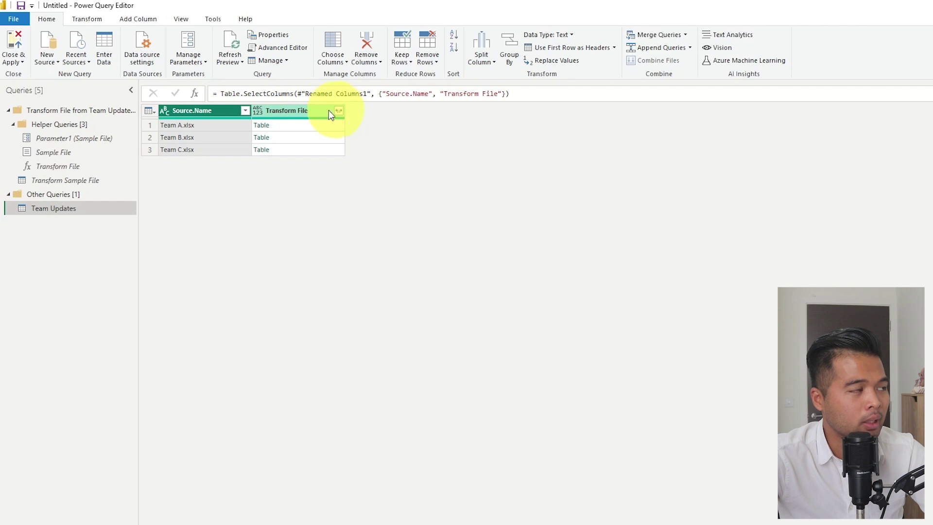
right_click(320, 116)
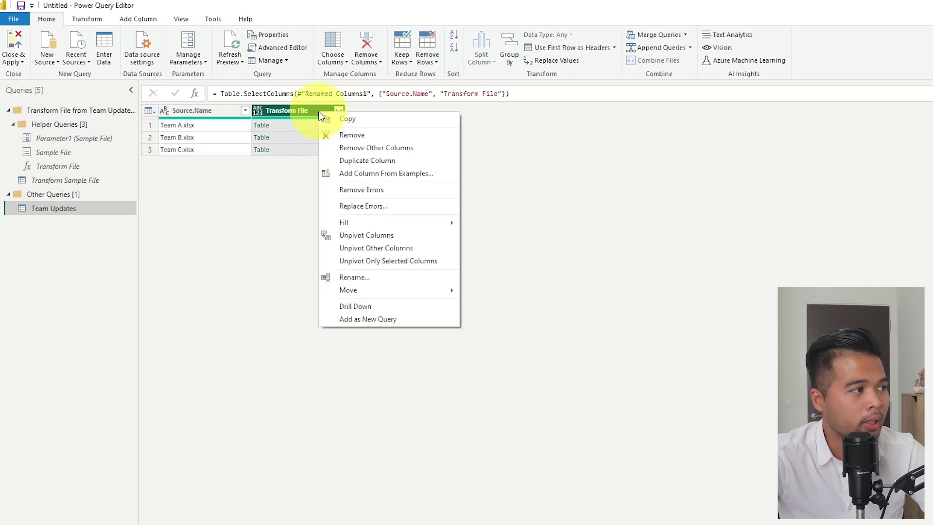
left_click(373, 306)
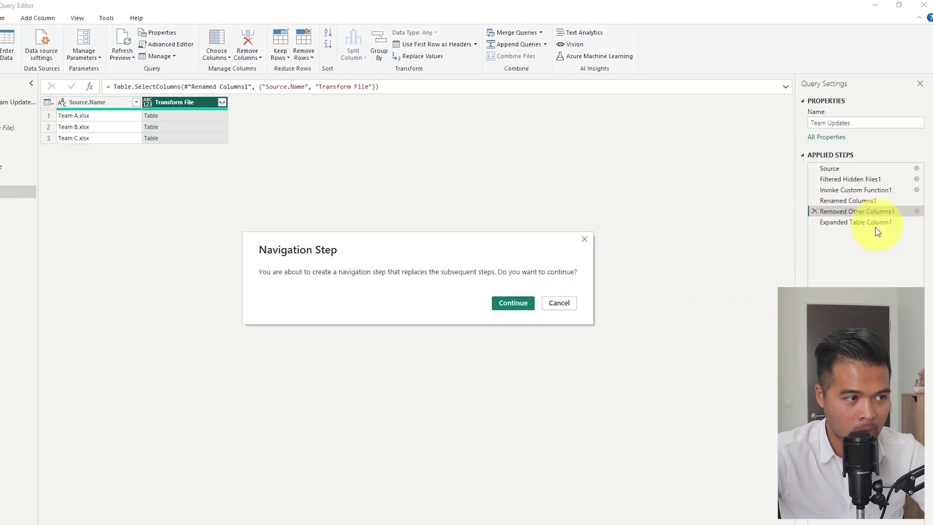
left_click(513, 303)
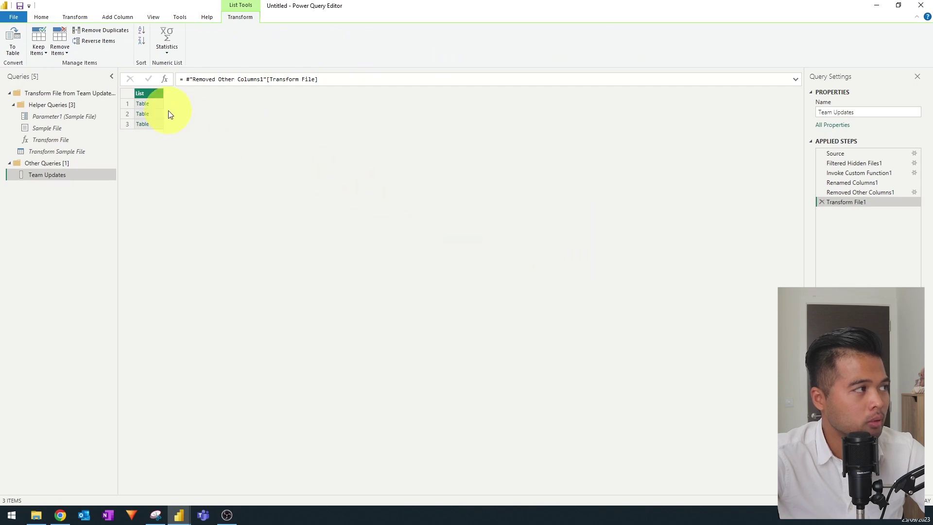
Preview the Team A, B and C tables in the list to compare their columns.
left_click(153, 103)
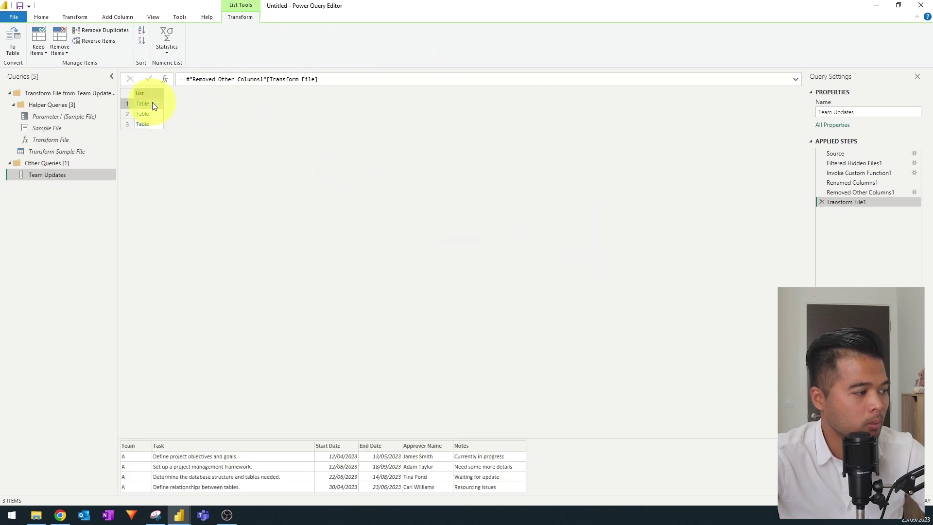
scroll(455, 457, "down", 2)
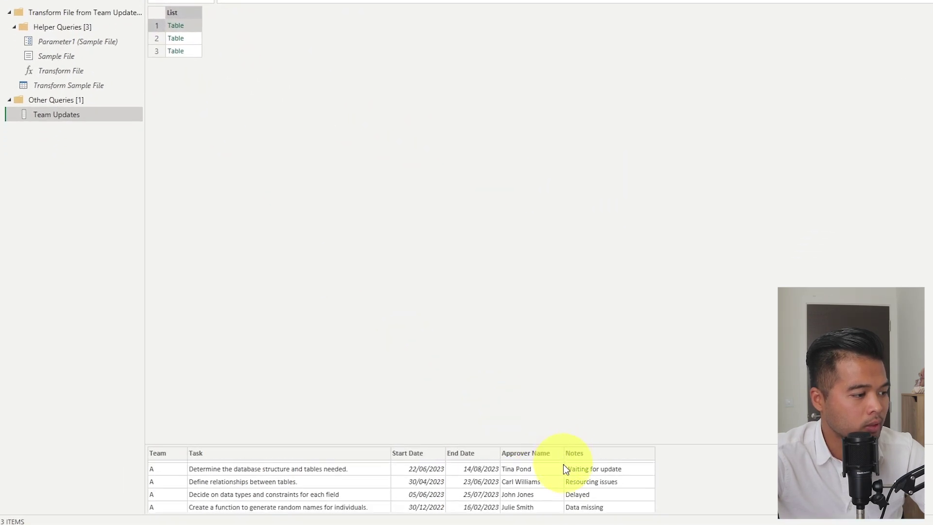
scroll(574, 485, "up", 2)
left_click(197, 39)
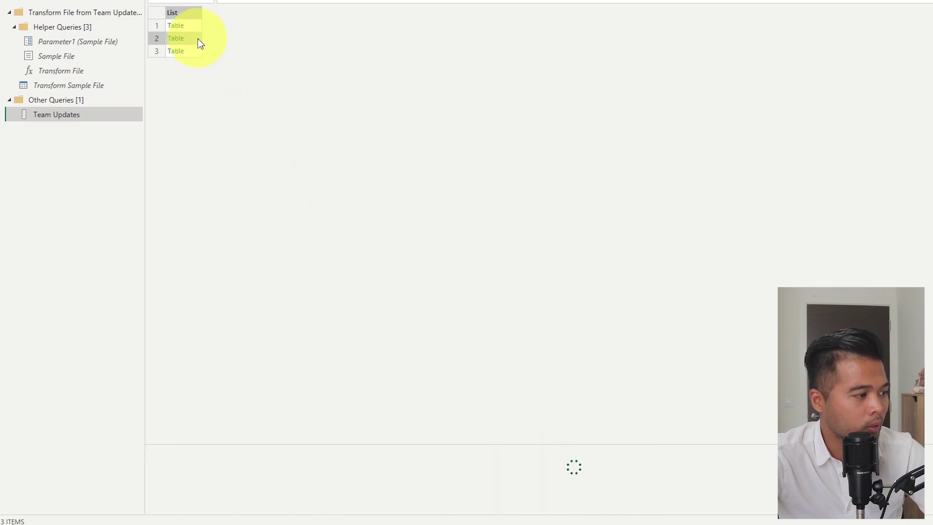
left_click(195, 58)
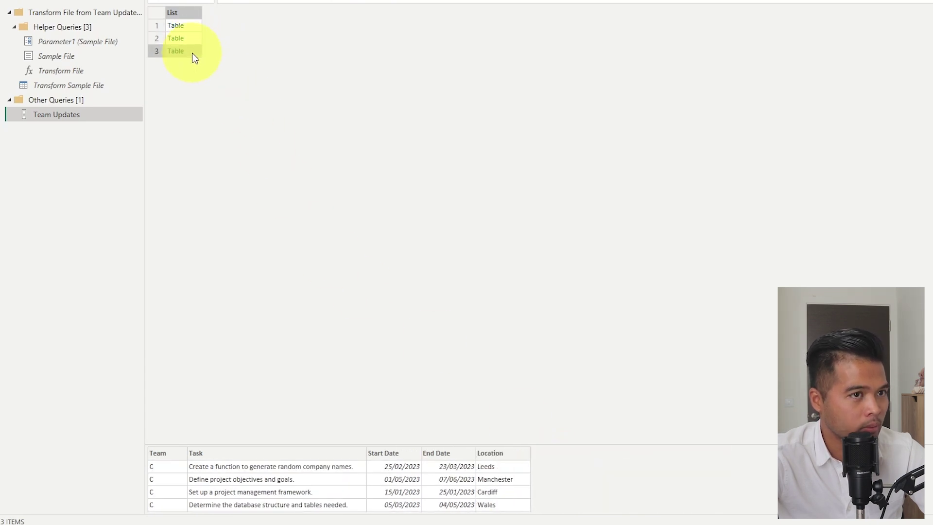
left_click(193, 40)
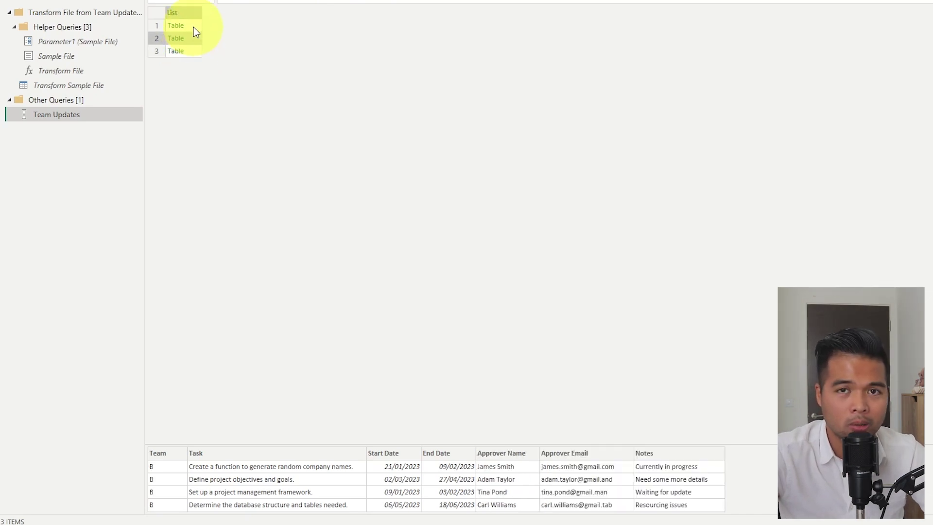
left_click(193, 27)
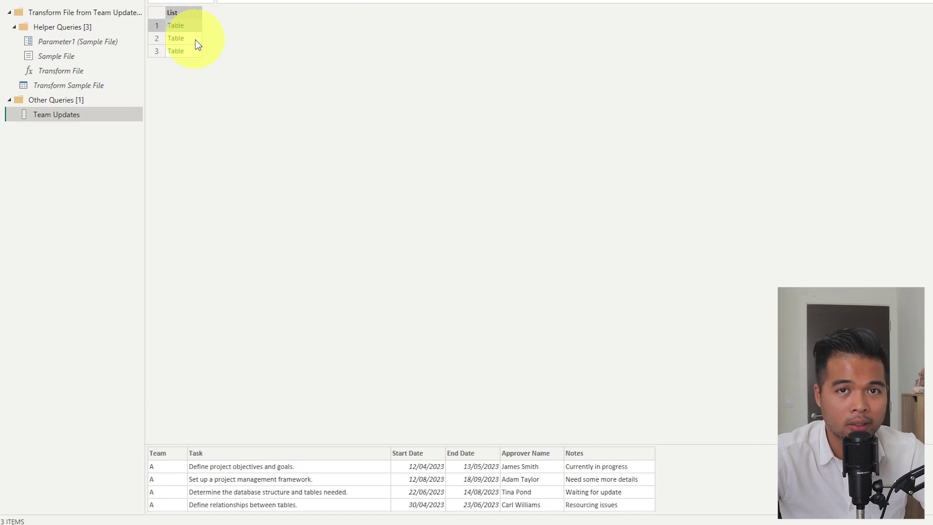
left_click(195, 41)
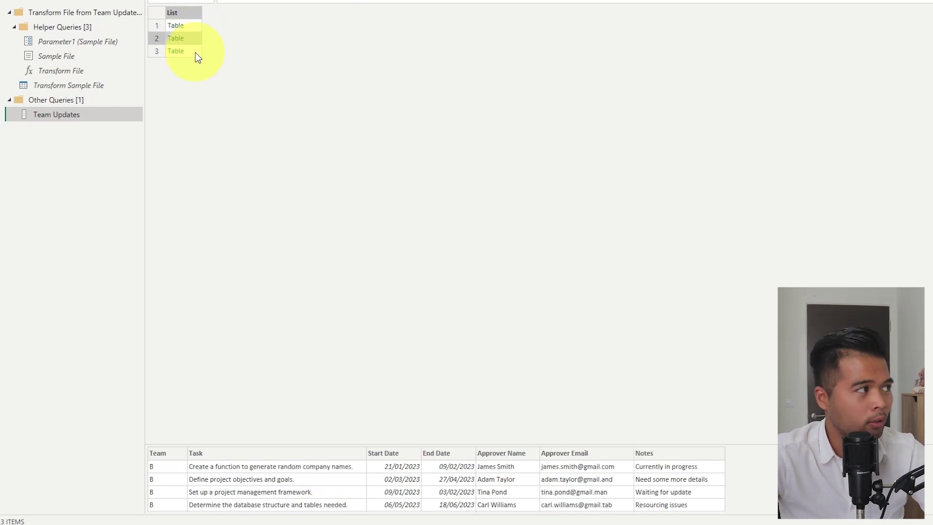
left_click(196, 52)
left_click(196, 38)
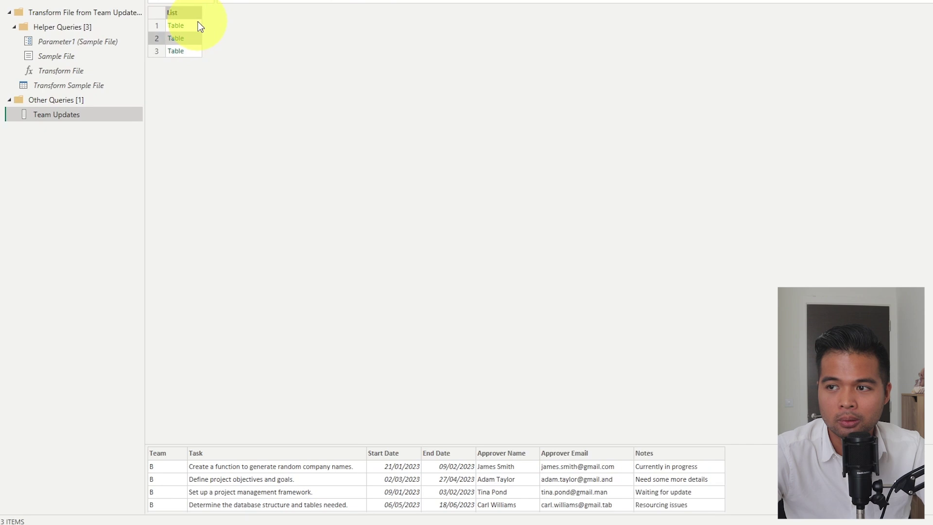
left_click(198, 24)
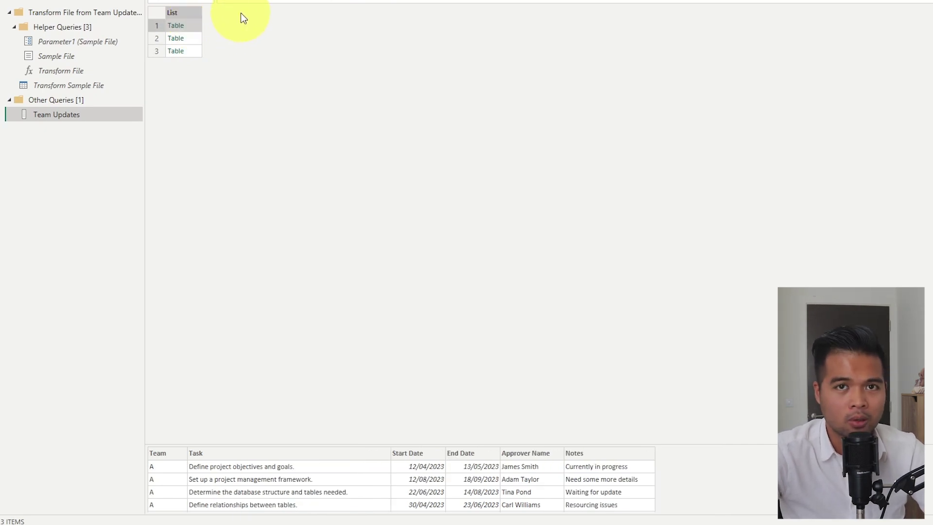
left_click(180, 13)
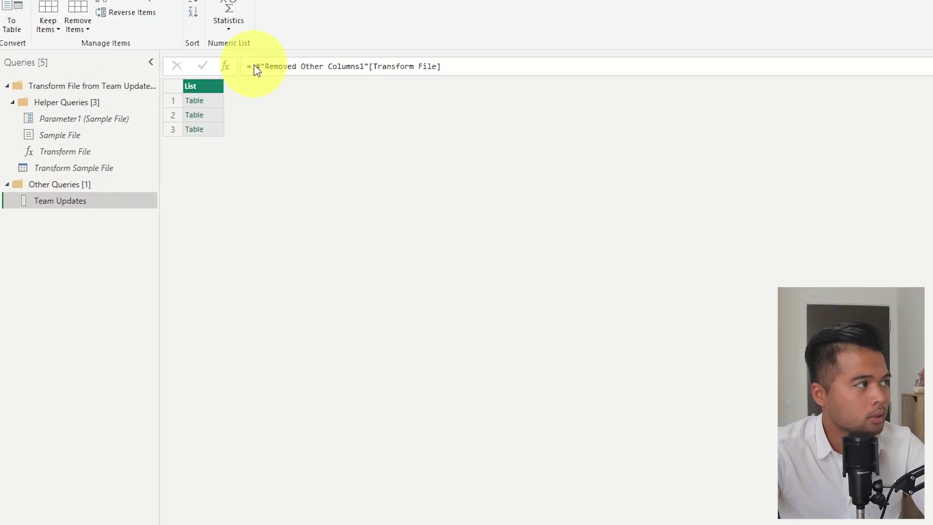
Change the formula to List.Transform(#"Removed Other Columns1"[Transform File], each Table.ColumnNames(_)).
left_click(257, 67)
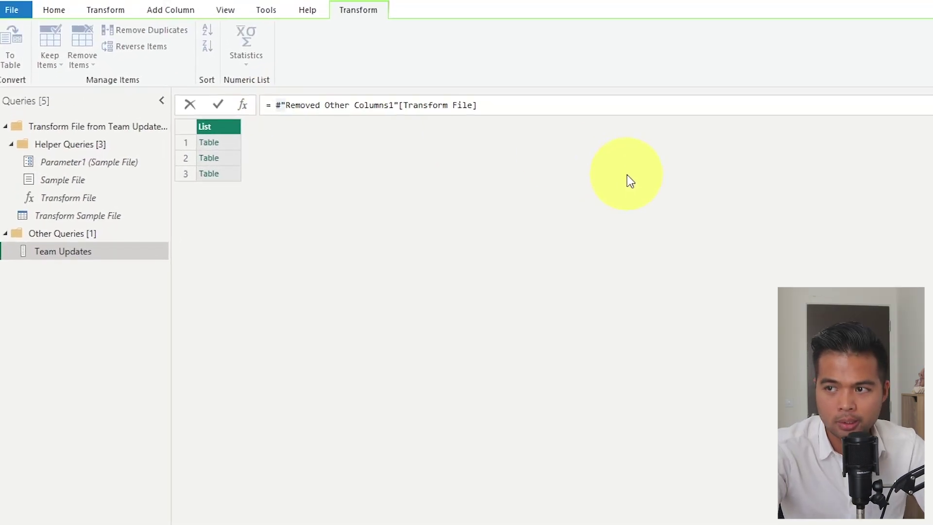
type("List")
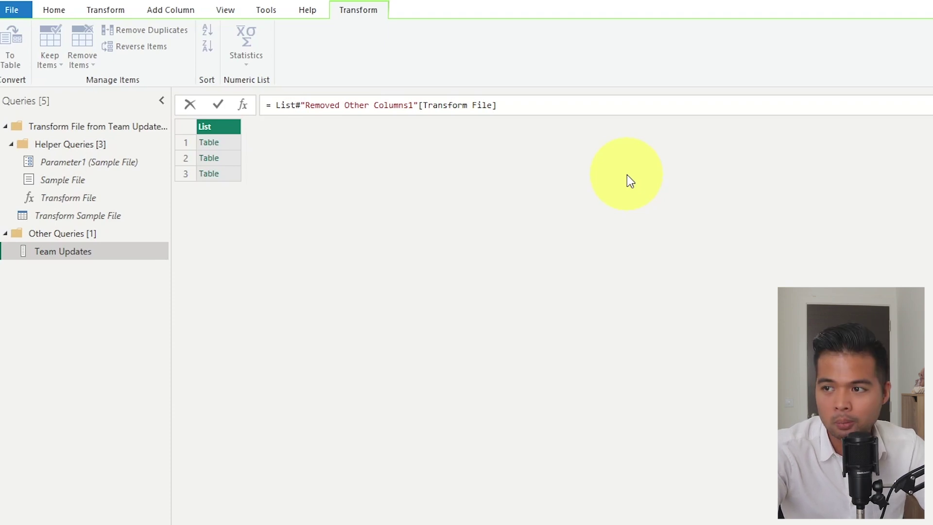
type(".Transf")
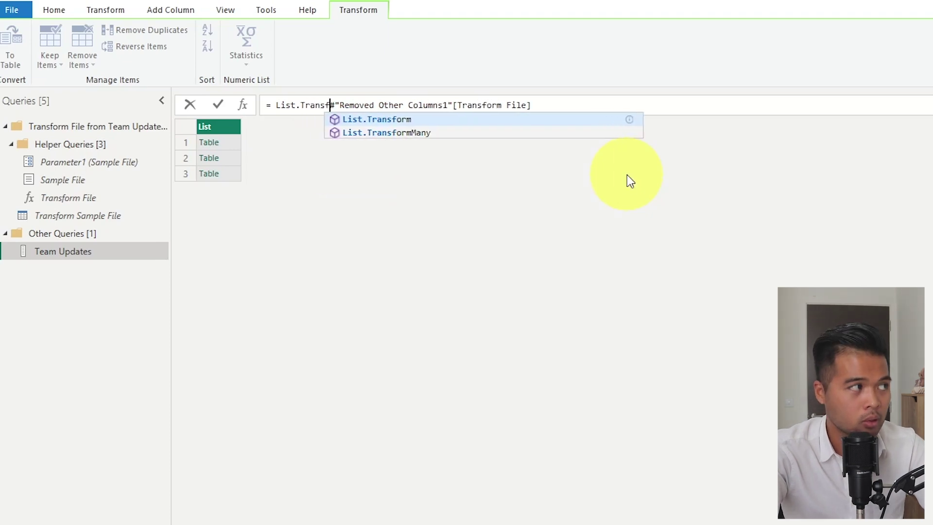
type("orm(")
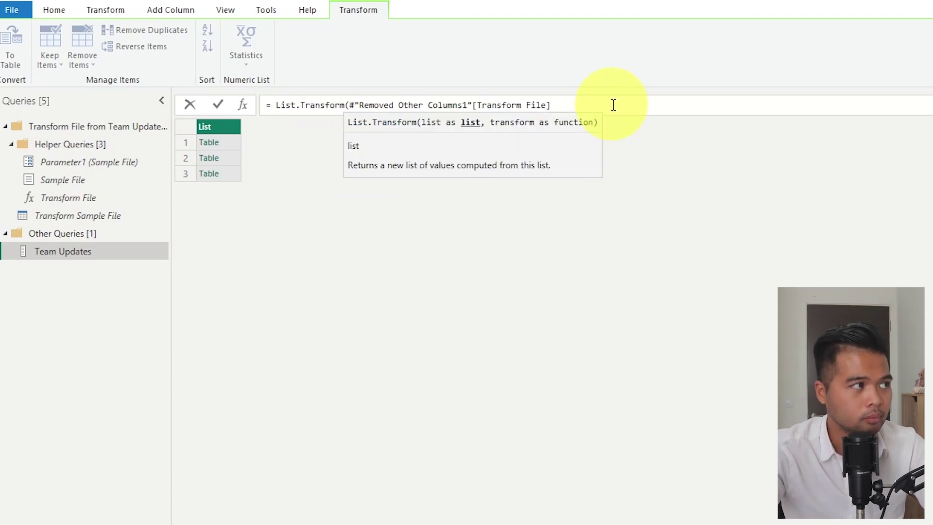
left_click(613, 105)
type(", ")
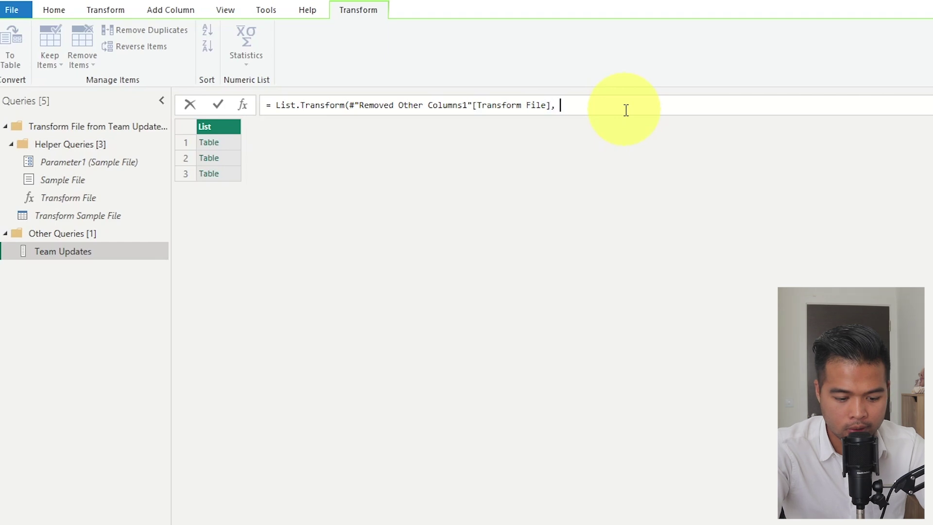
type("each Table.Columnb")
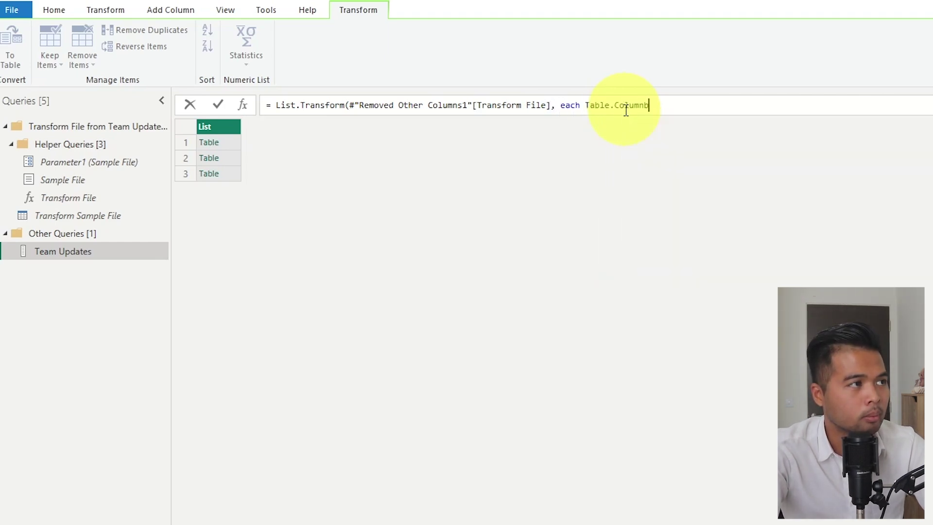
key("BackSpace")
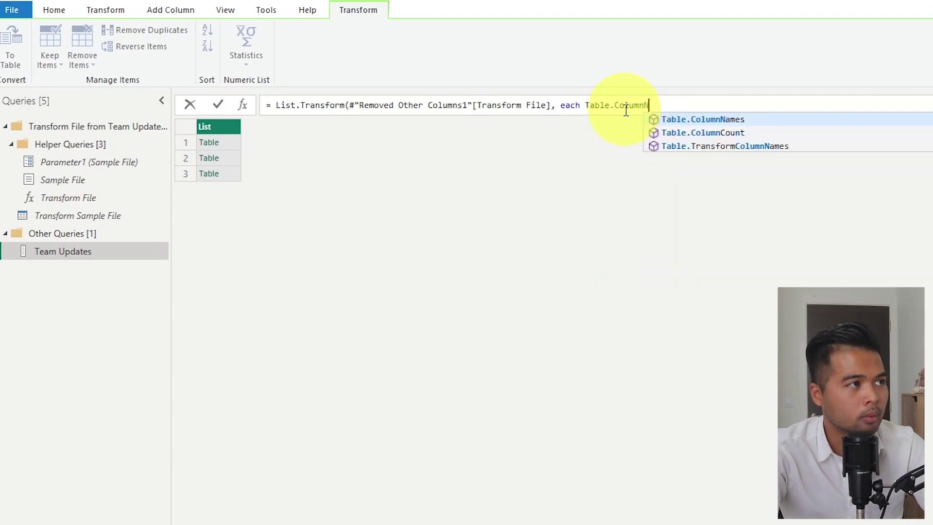
type("Names(")
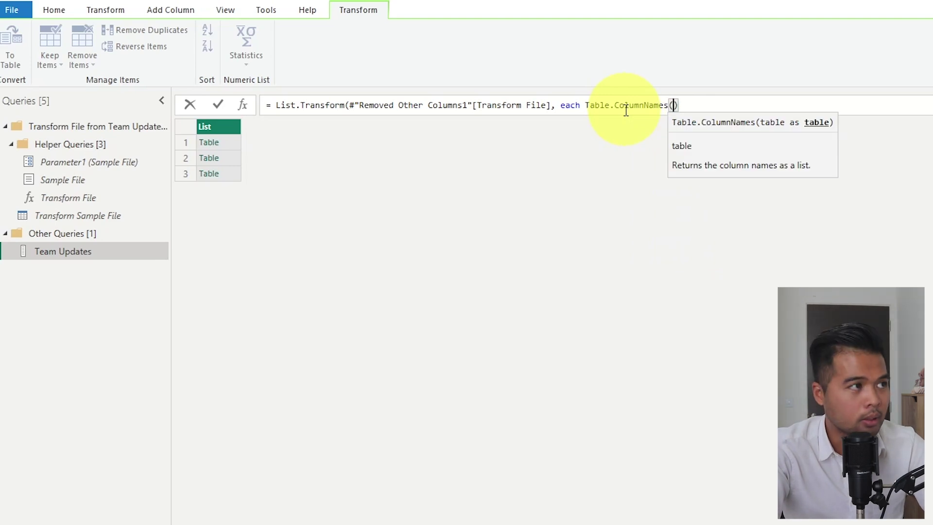
type("_")
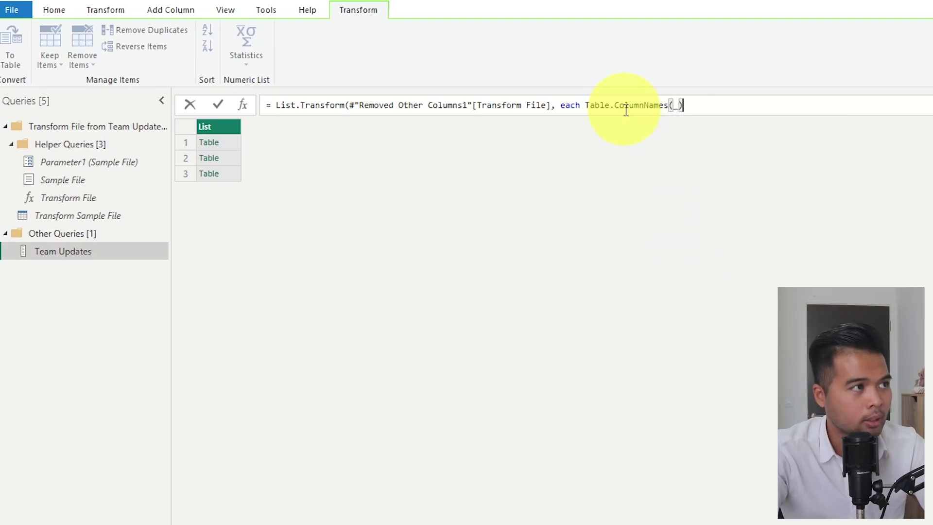
type(") )")
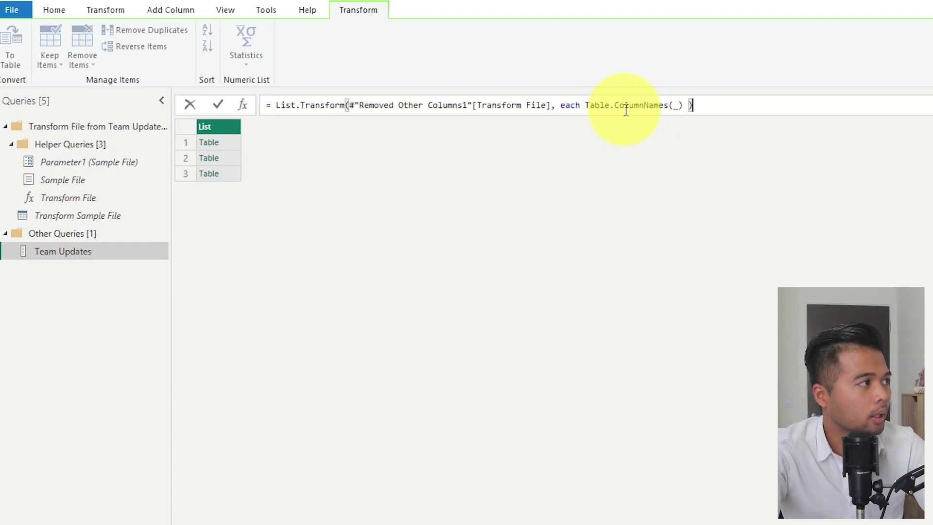
key("Return")
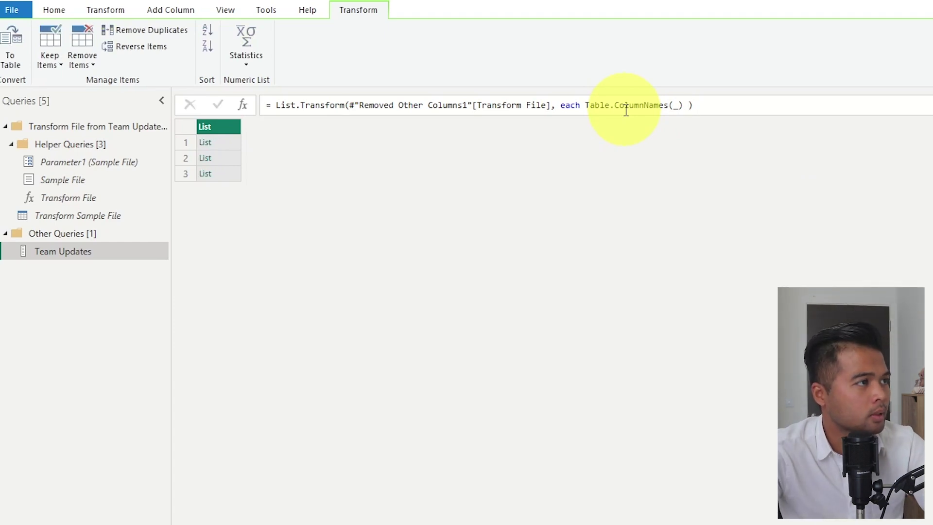
Preview each of the three column-name lists.
left_click(227, 145)
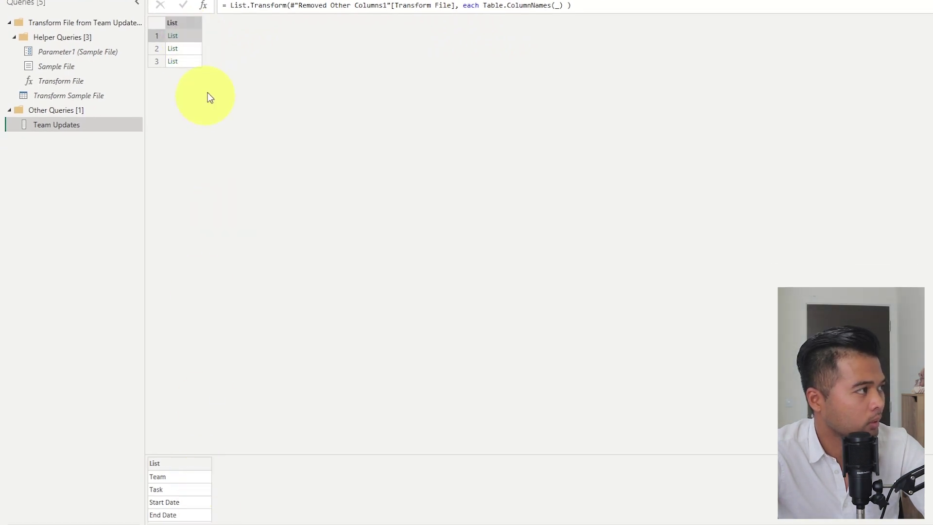
left_click(192, 48)
scroll(172, 480, "down", 1)
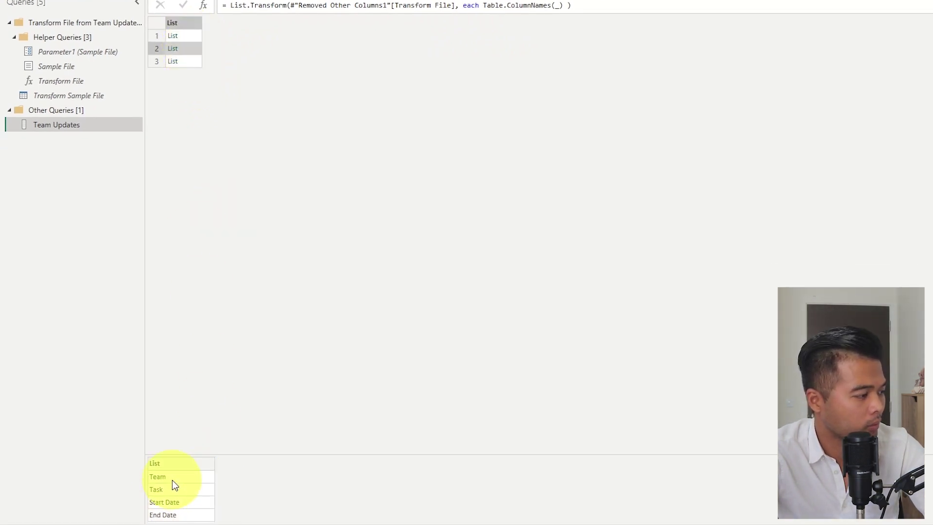
scroll(182, 483, "up", 1)
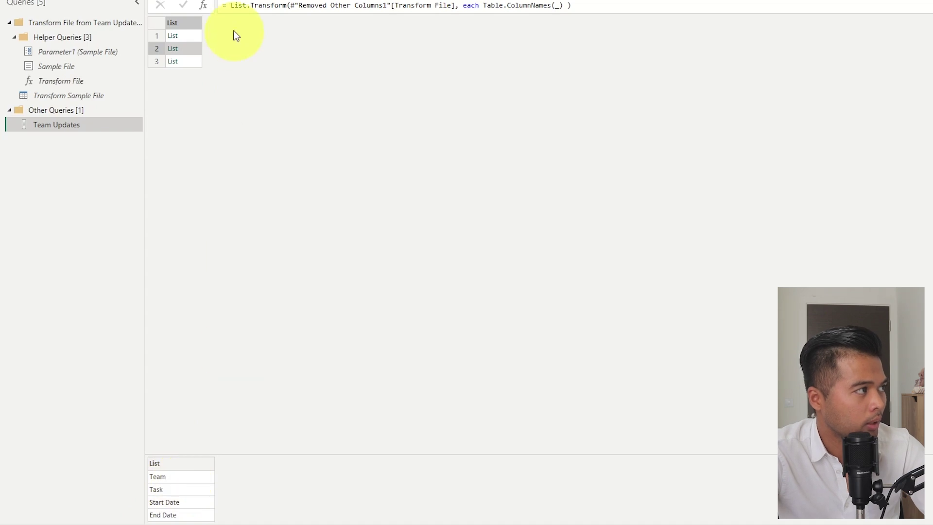
left_click(186, 62)
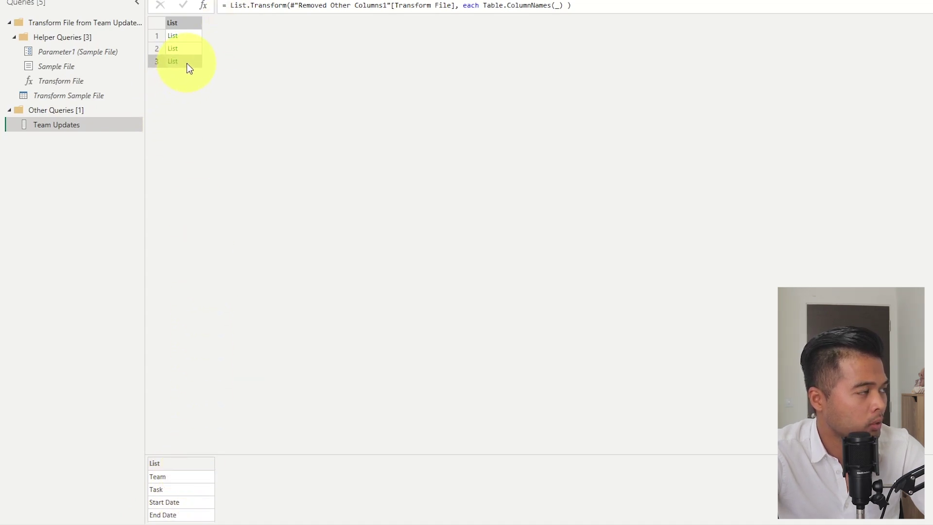
left_click(191, 48)
left_click(190, 36)
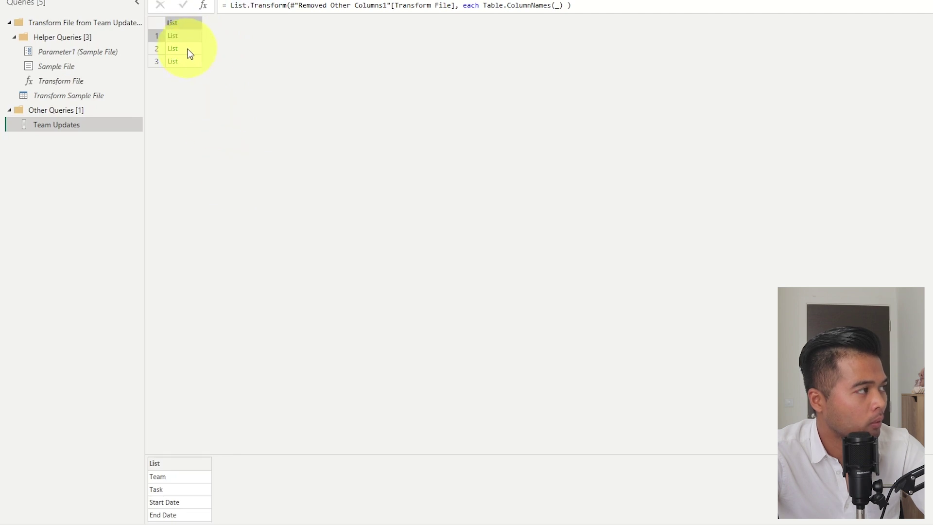
Wrap the formula in List.Union(...) to get the unique column names.
left_click(299, 6)
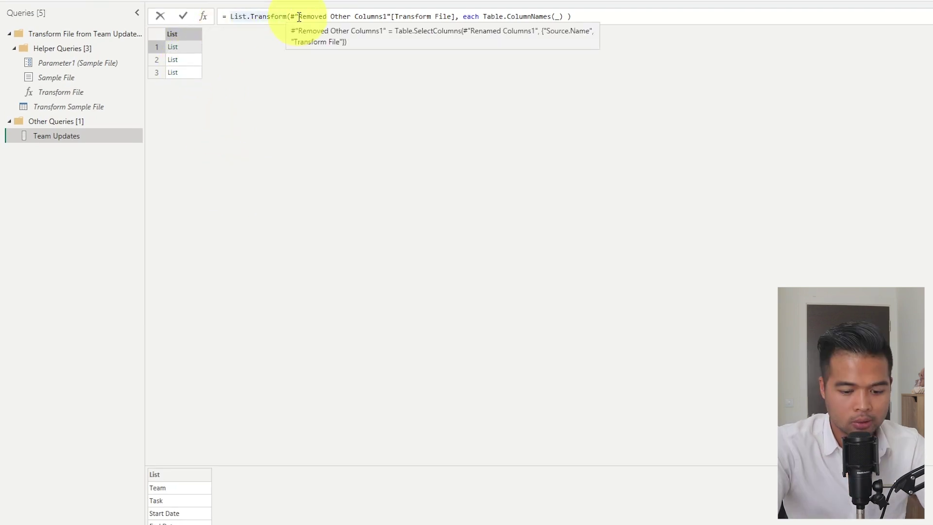
key("Home")
type("List.")
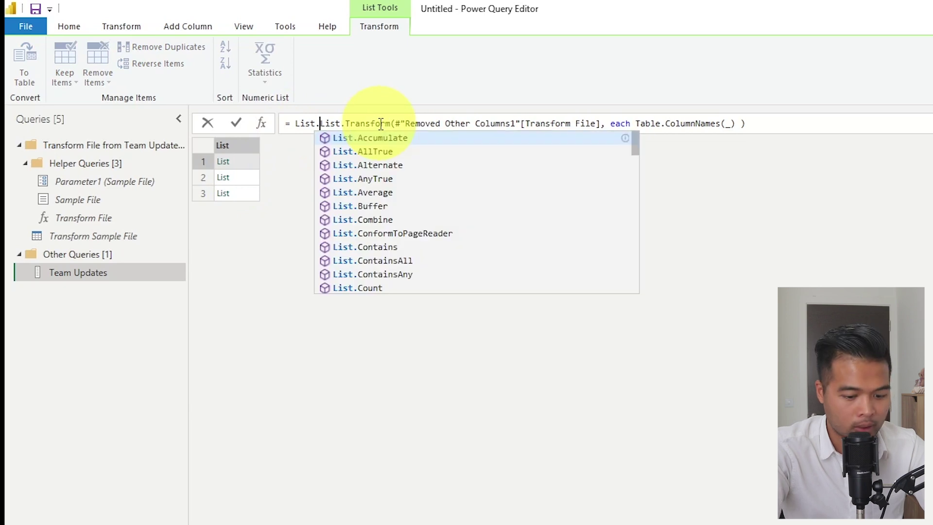
type("Union(")
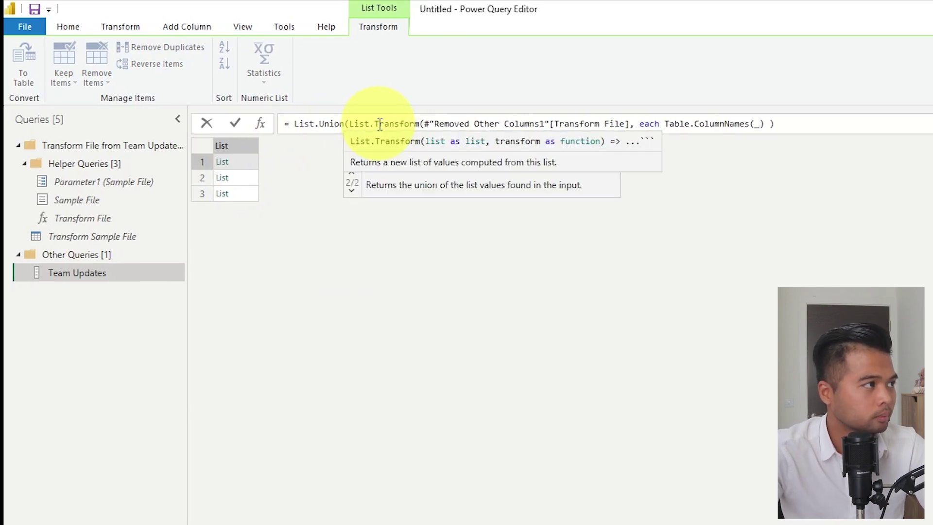
left_click(847, 122)
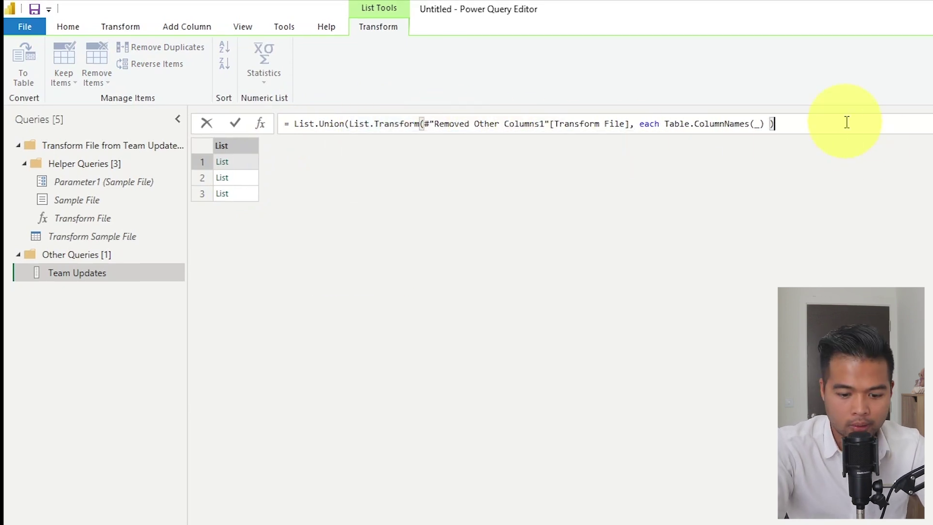
type(")")
key("Return")
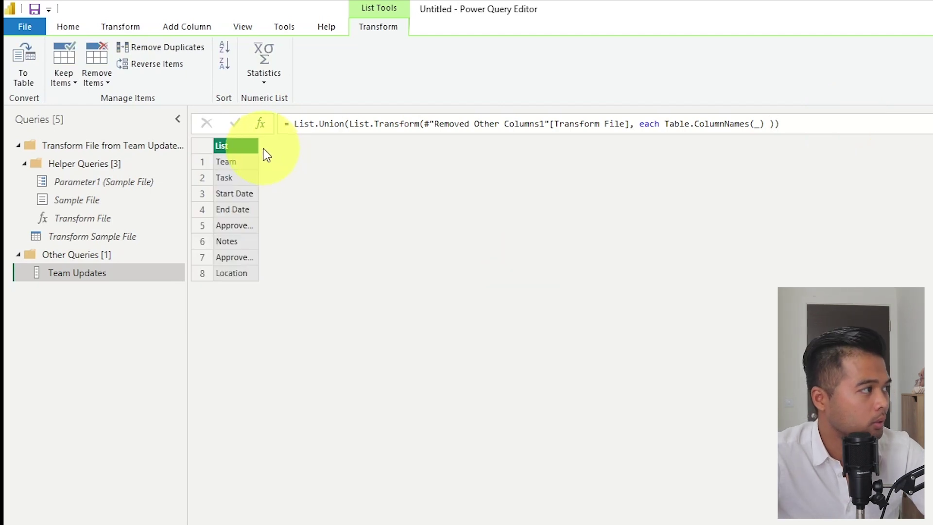
Widen the List column, check the Location and Approver Email entries, and add a new step.
left_click_drag(258, 146, 287, 149)
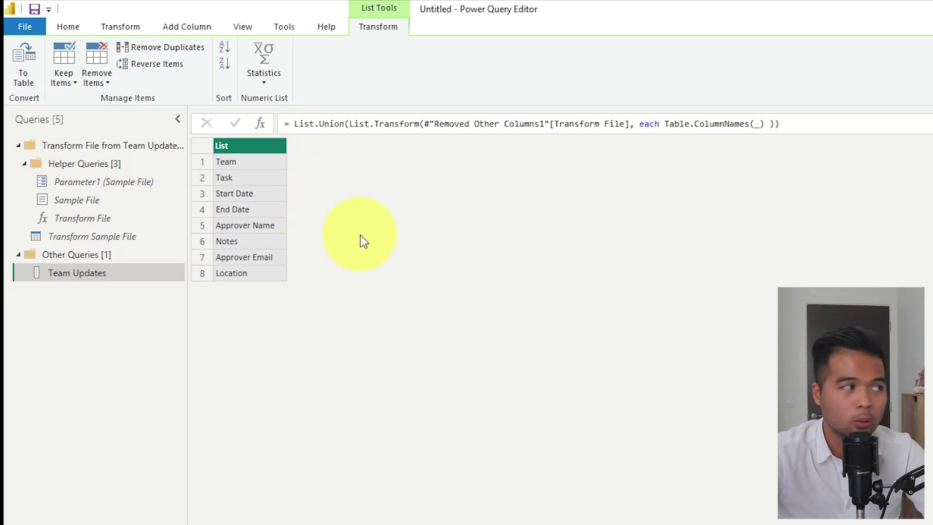
left_click(263, 275)
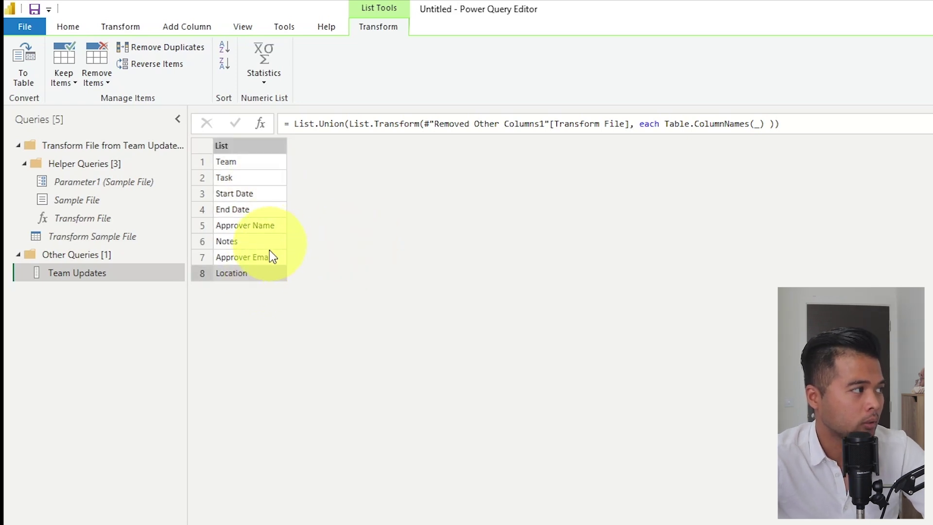
left_click(273, 258)
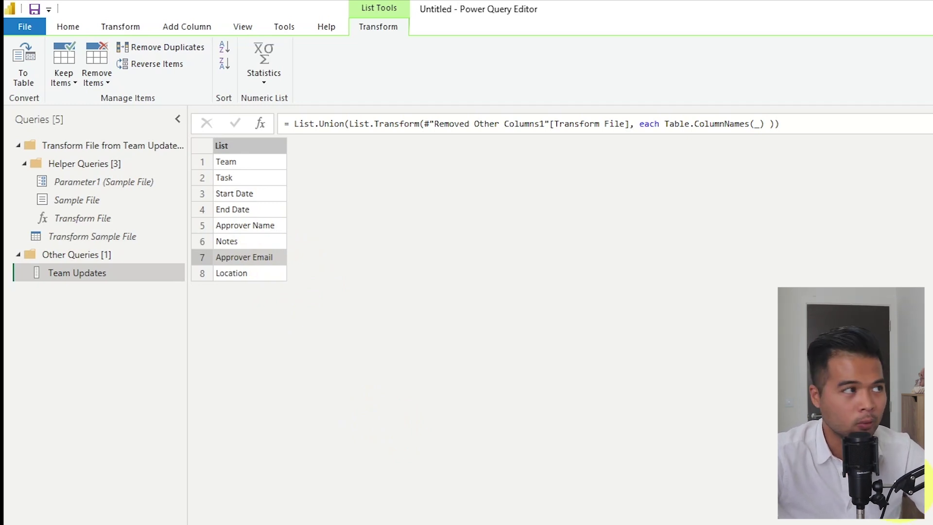
left_click(264, 128)
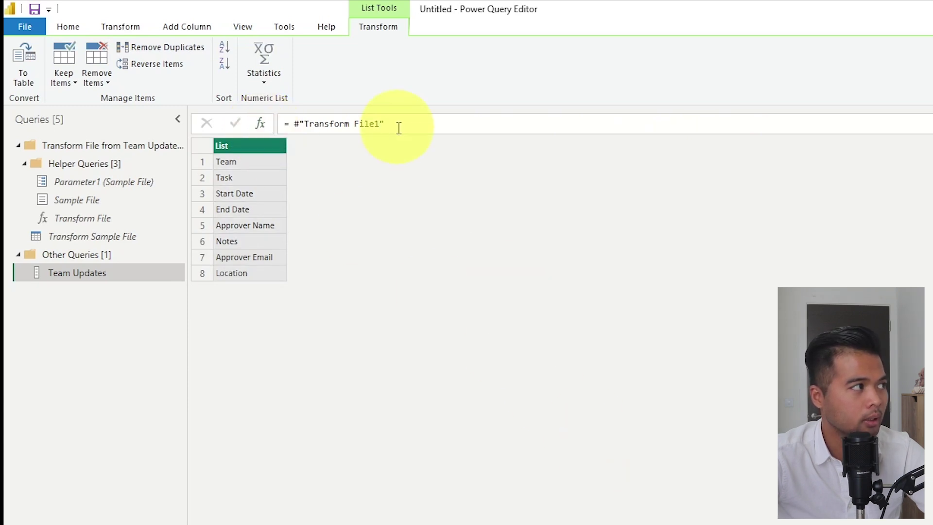
Point the new step at = #"Removed Other Columns1".
left_click_drag(395, 125, 294, 126)
type("#\"")
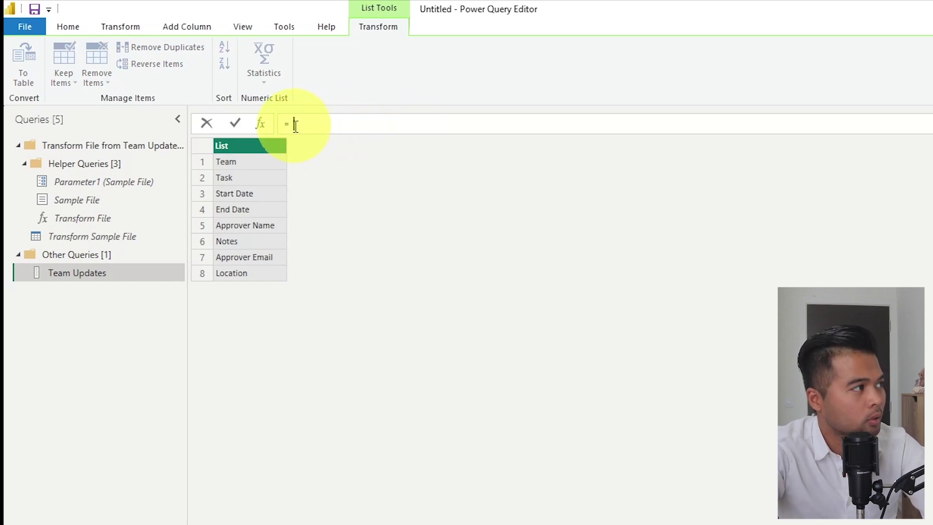
type("R")
key("Tab")
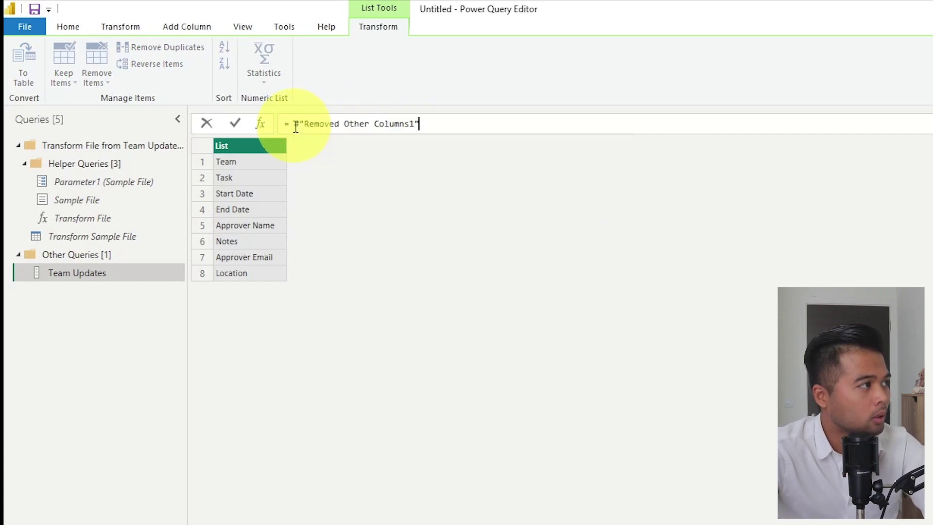
key("Return")
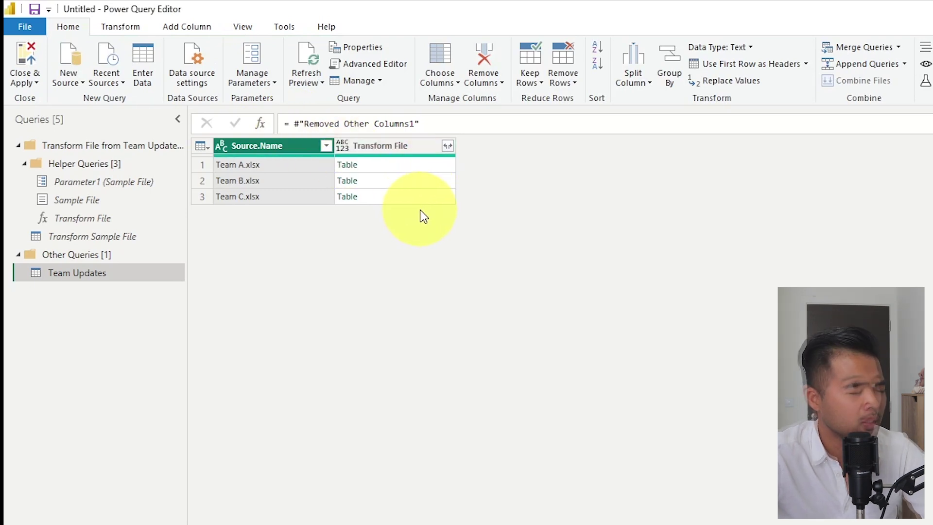
Expand all Transform File columns without the original column name prefix.
left_click(437, 146)
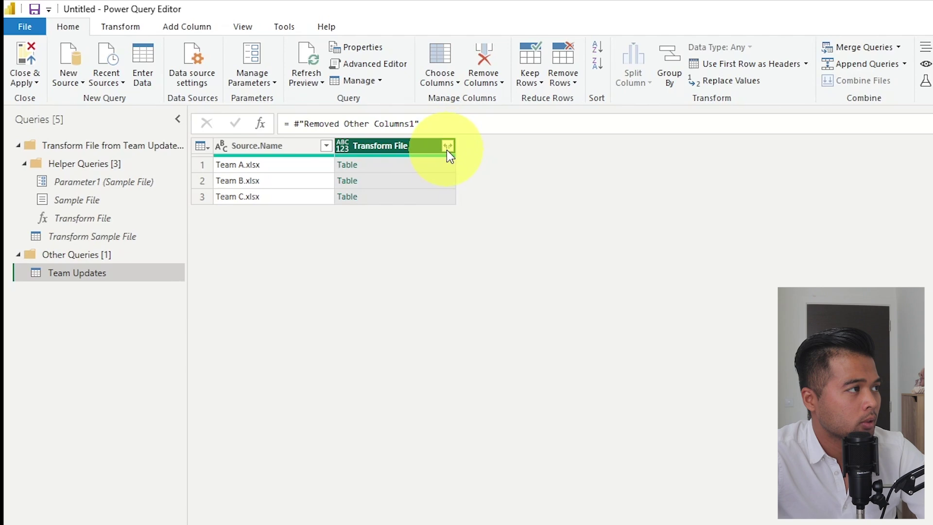
left_click(447, 147)
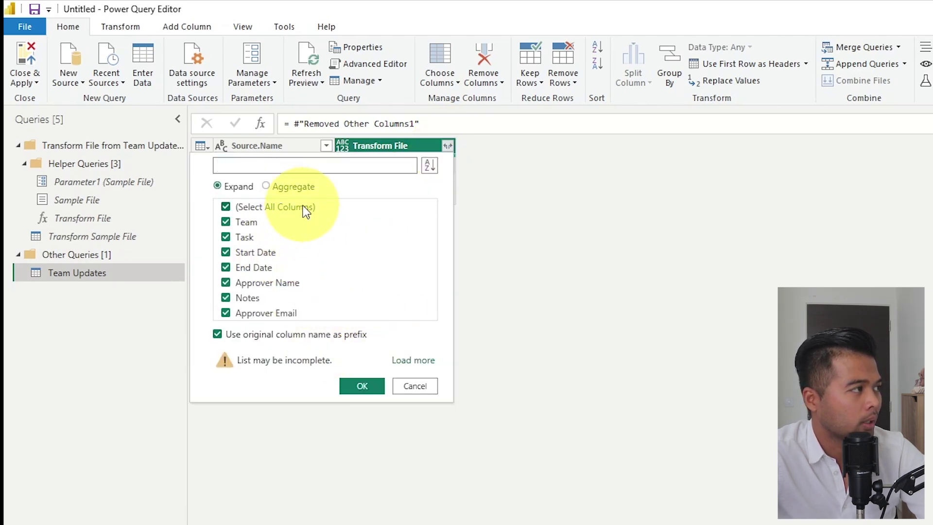
left_click(318, 334)
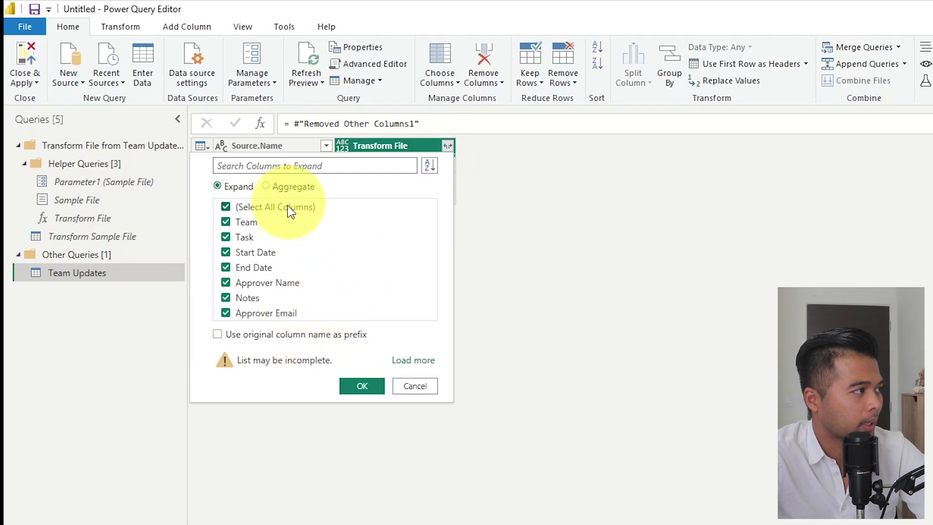
left_click(366, 386)
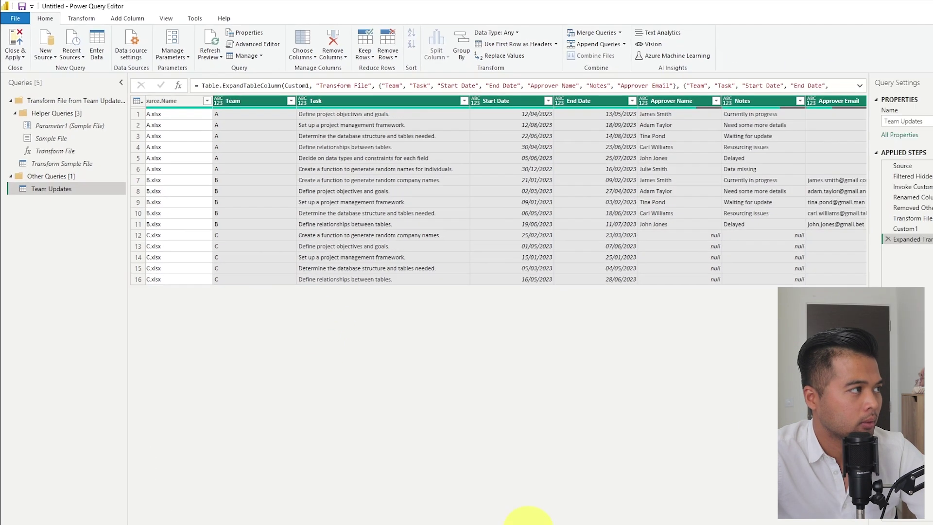
left_click_drag(533, 491, 569, 498)
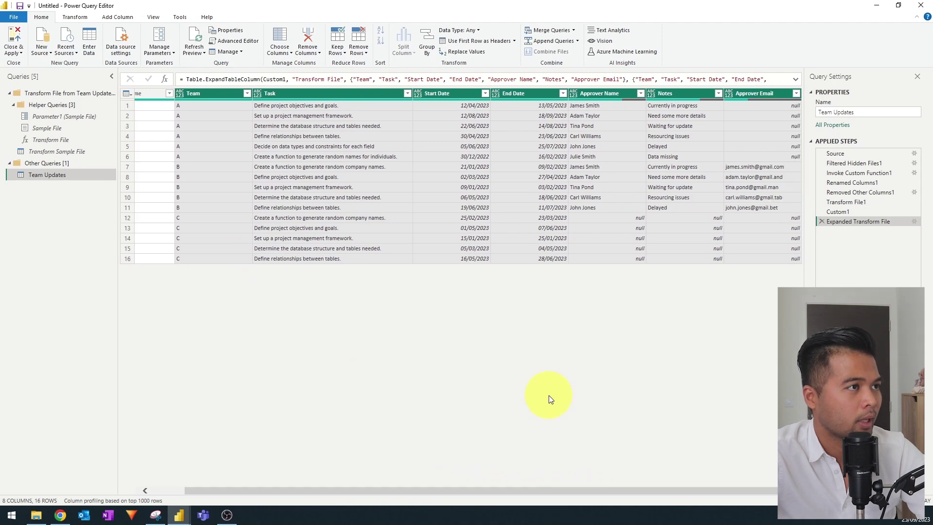
Expand the formula bar and select both hard-coded column-name lists in the expand formula.
left_click(796, 79)
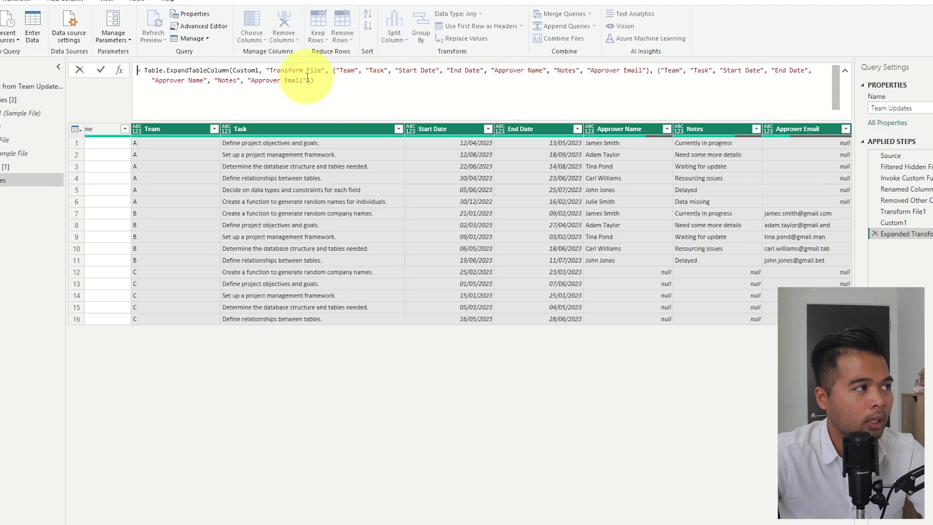
left_click_drag(308, 78, 336, 70)
Replace the hard-coded column lists with a #"Transform File1" reference and apply the formula.
key("Delete")
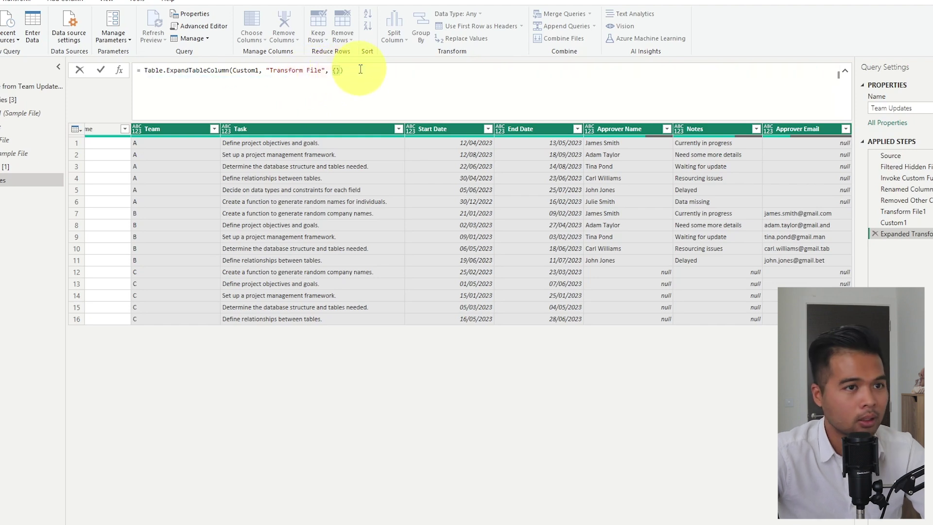
type("#c")
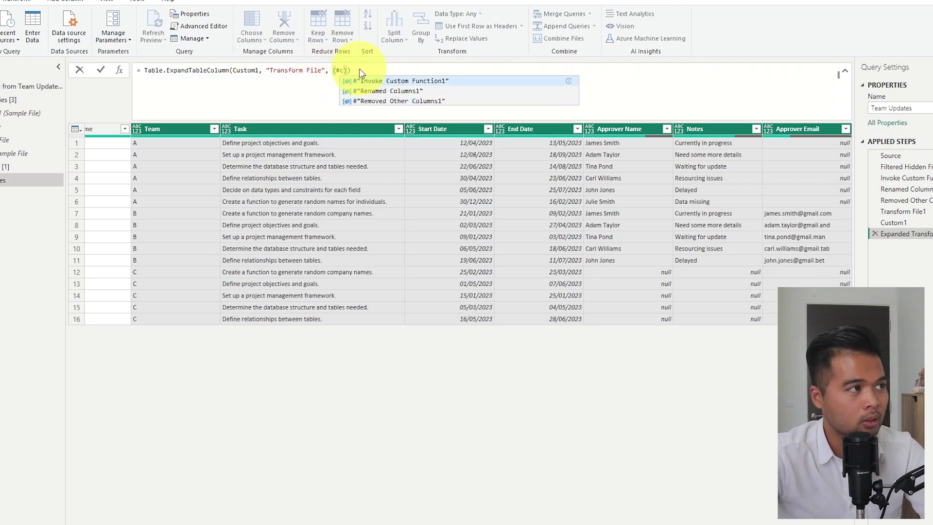
type("s")
key("BackSpace")
key("BackSpace")
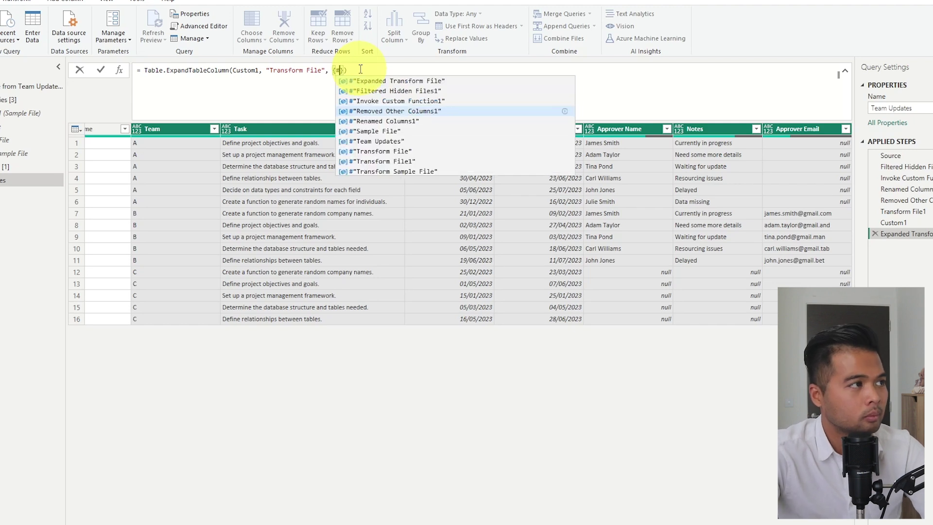
type("tran")
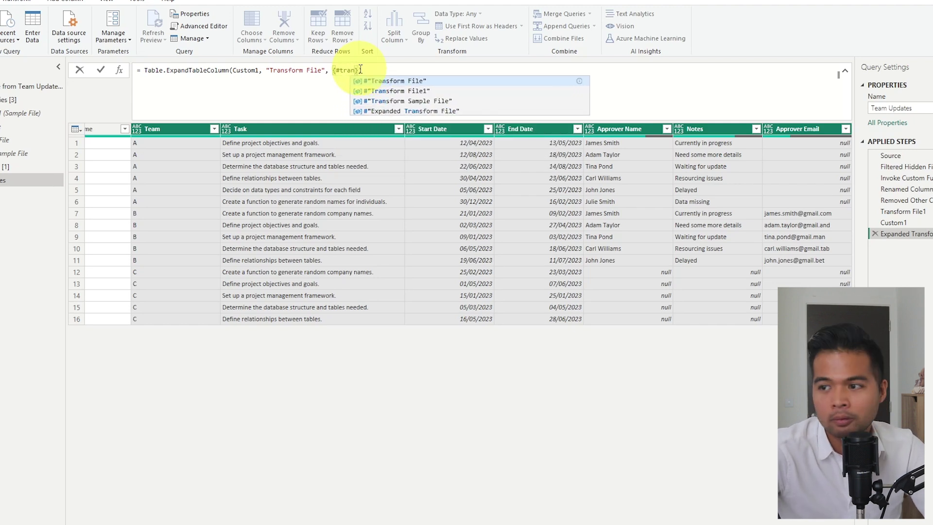
key("Down")
key("Tab")
key("shift+Return")
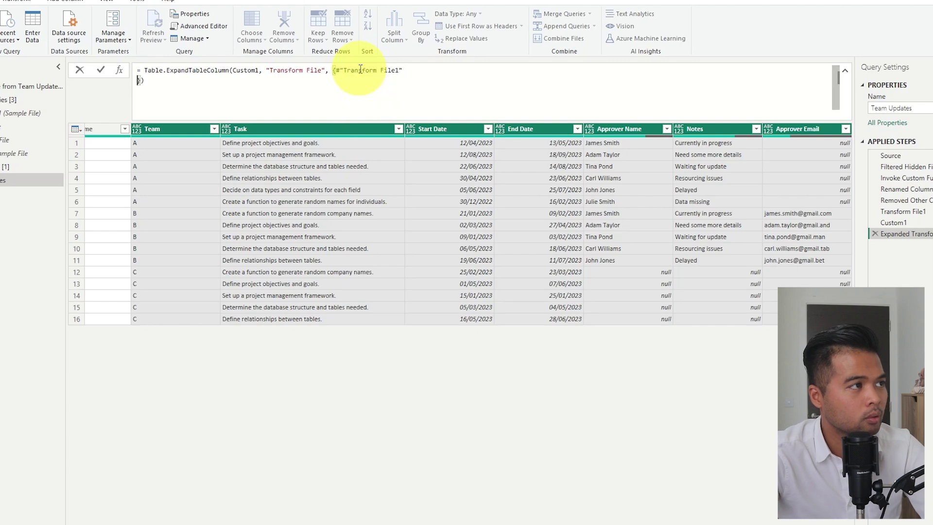
key("Delete")
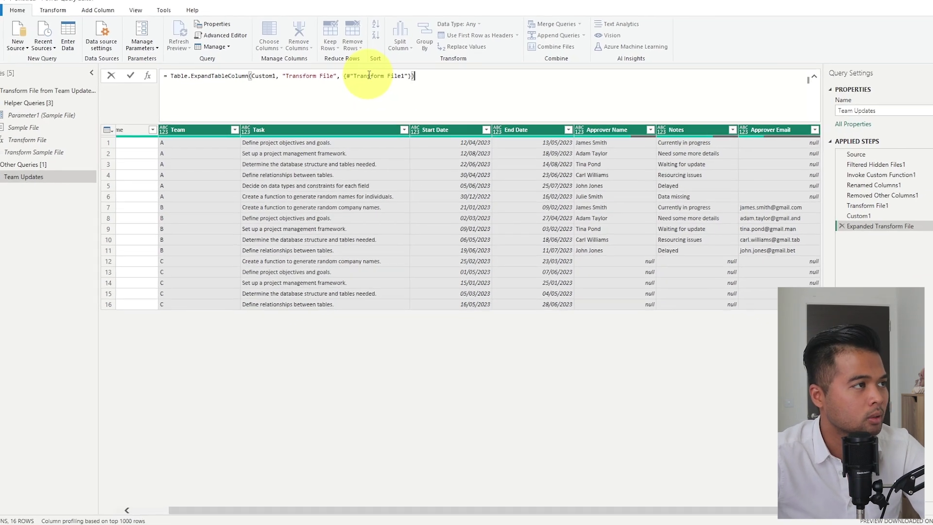
left_click(359, 69)
key("Return")
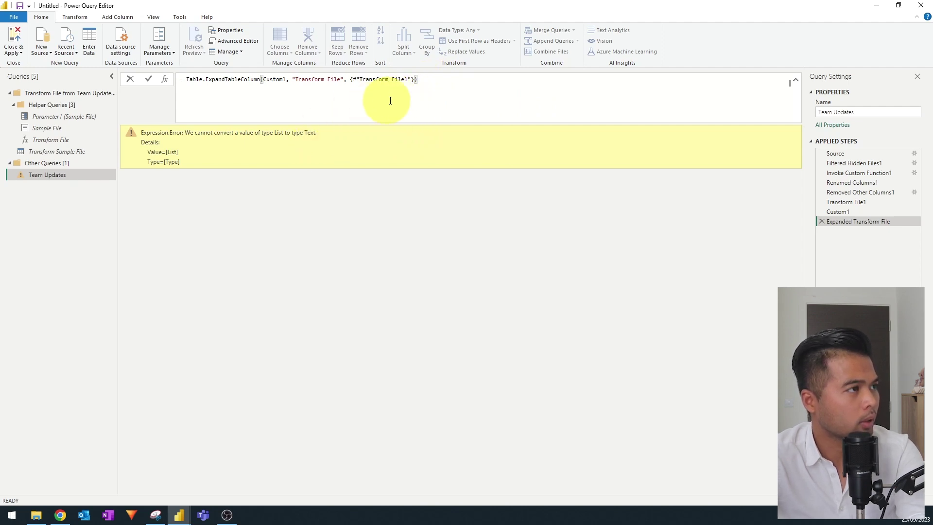
Remove the braces around #"Transform File1" so the expand step returns 16 rows without error.
key("Left")
key("BackSpace")
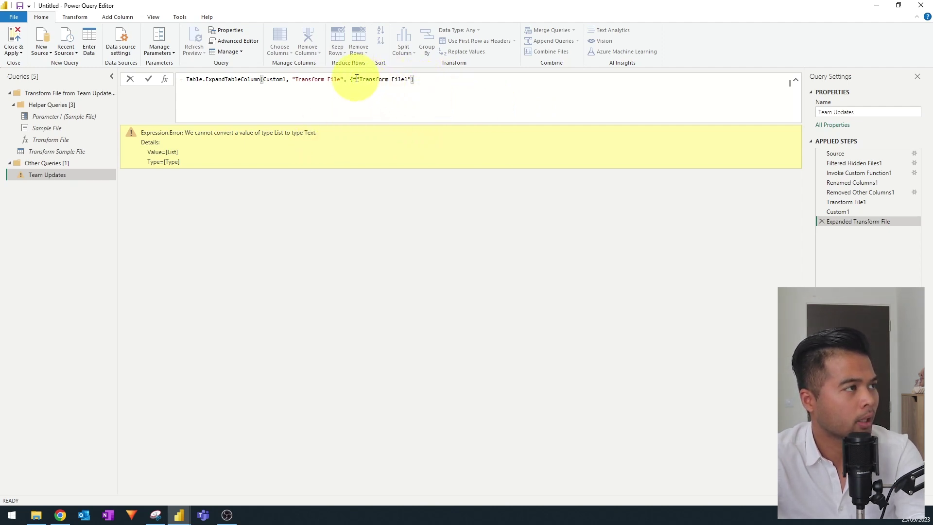
left_click(353, 80)
key("Delete")
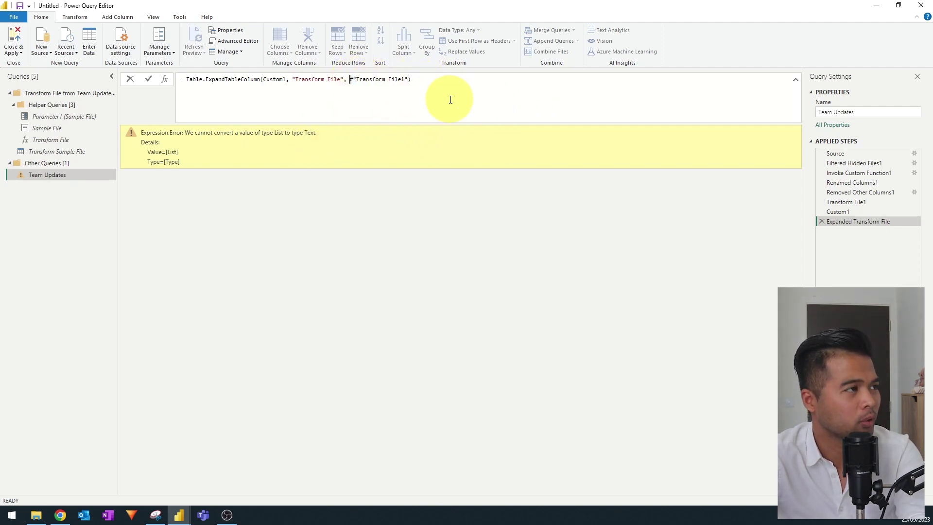
left_click(427, 80)
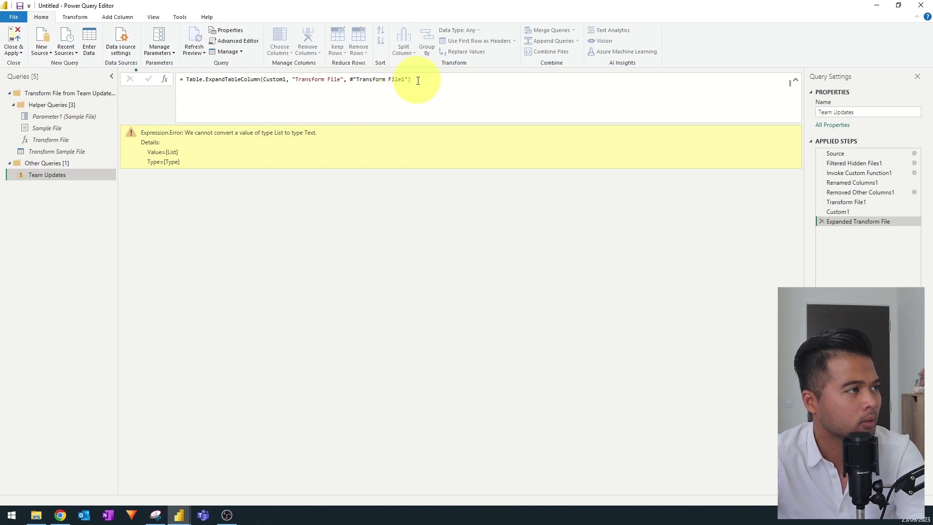
key("Return")
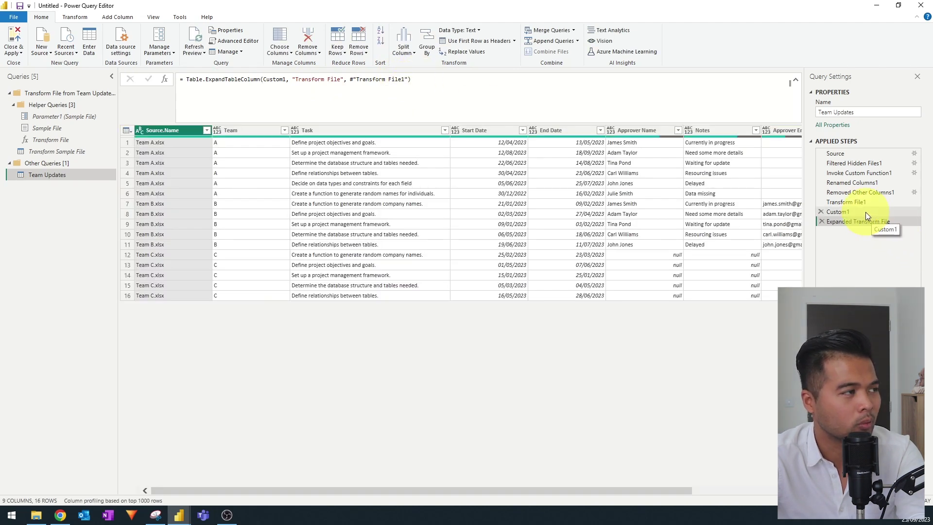
left_click_drag(586, 489, 564, 490)
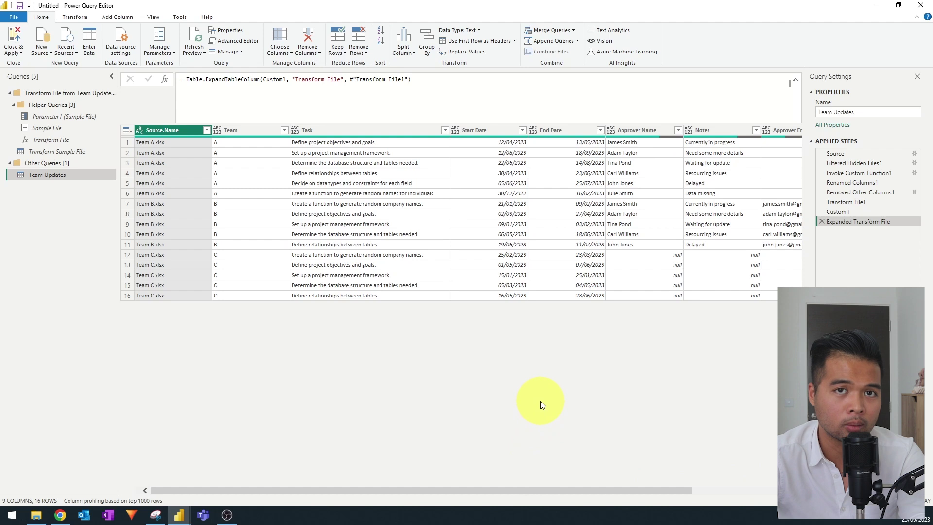